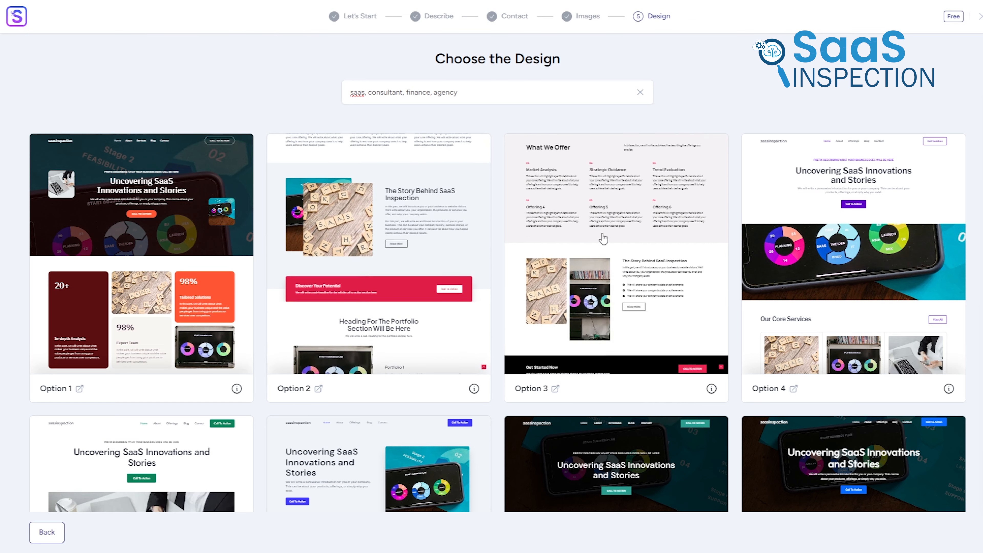
Choose the Option 2 website design and continue with its original color palette and default font pair
left_click(447, 225)
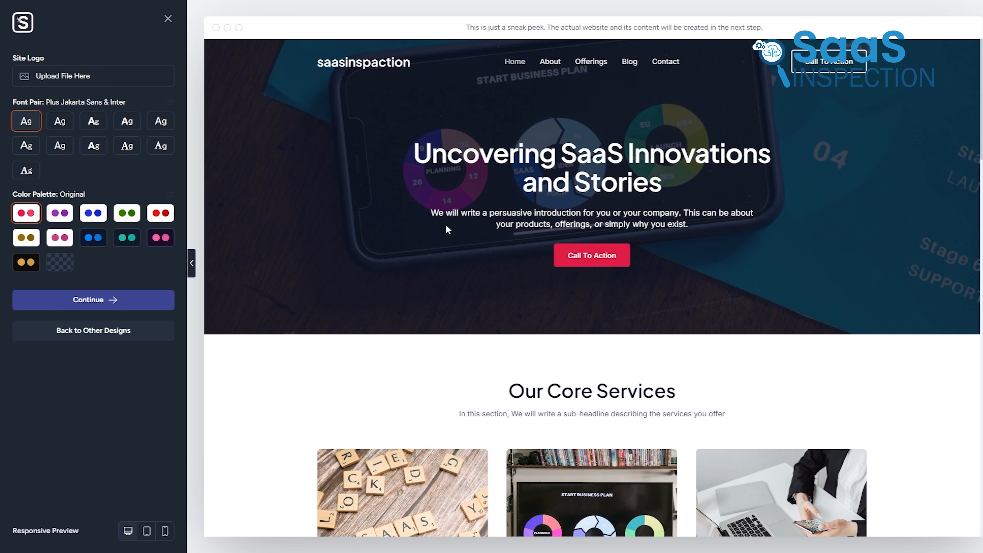
left_click(101, 303)
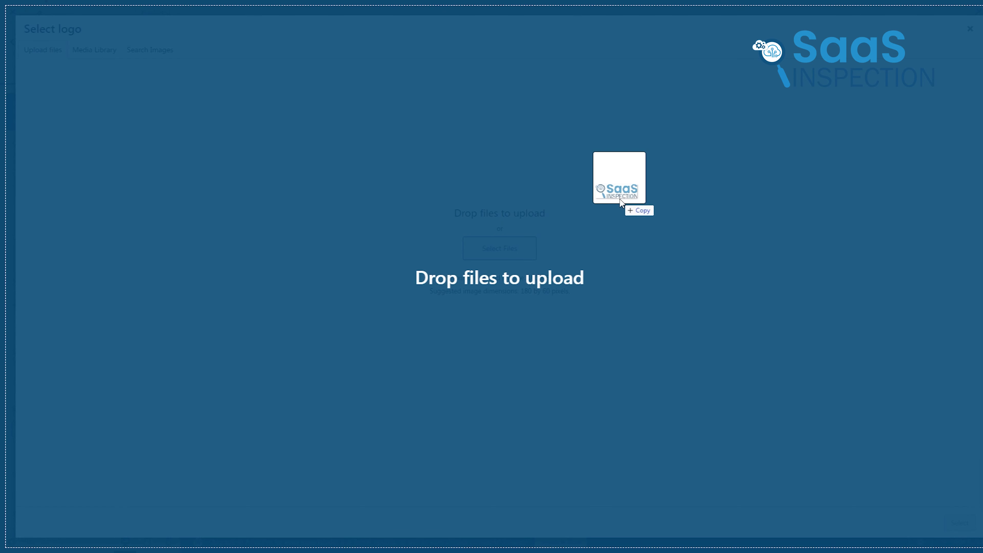
Upload Asset 1.png as the site logo and apply the suggested crop
left_click_drag(625, 203, 517, 266)
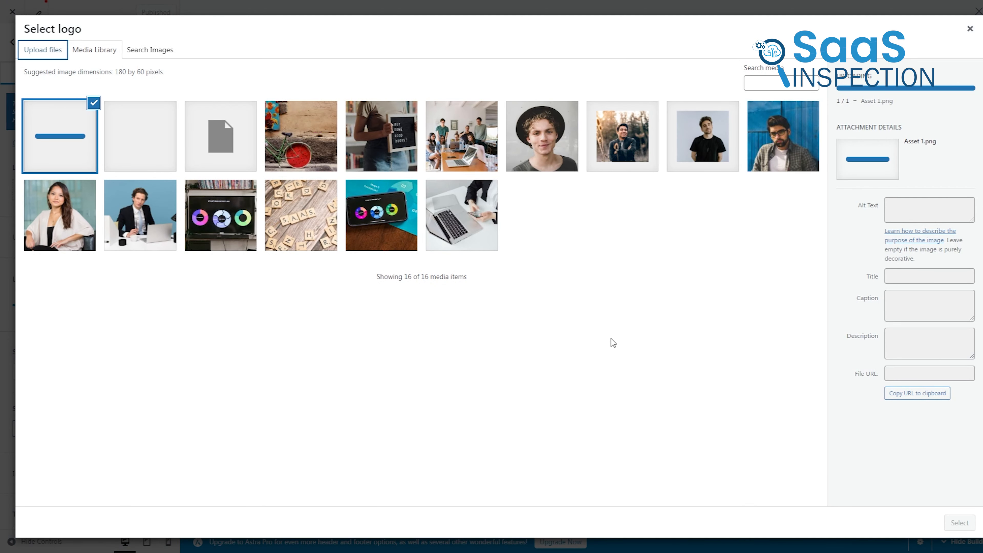
left_click(959, 523)
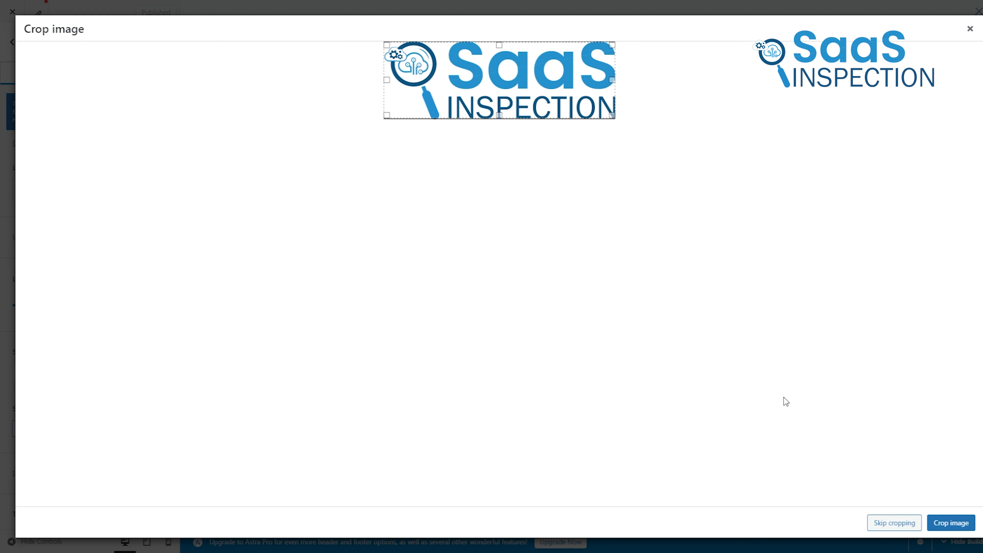
left_click(950, 523)
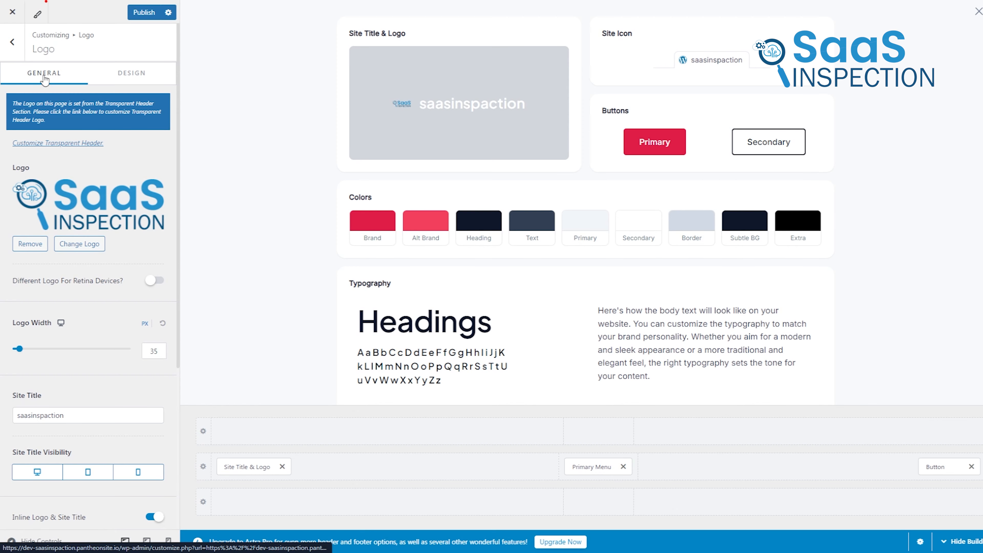
left_click(439, 220)
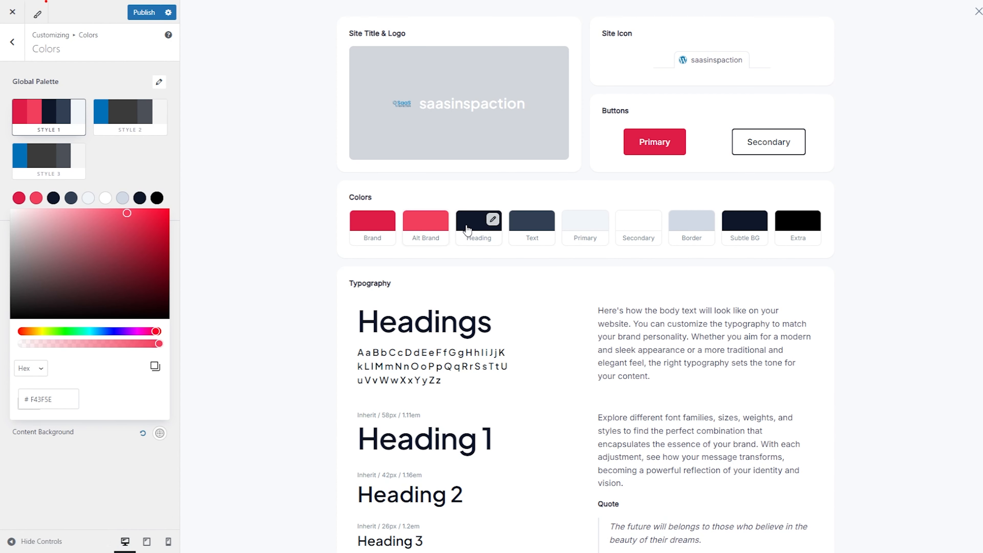
Try the Style 1 and Style 3 global color palettes, then choose Style 2
left_click(125, 115)
left_click(62, 114)
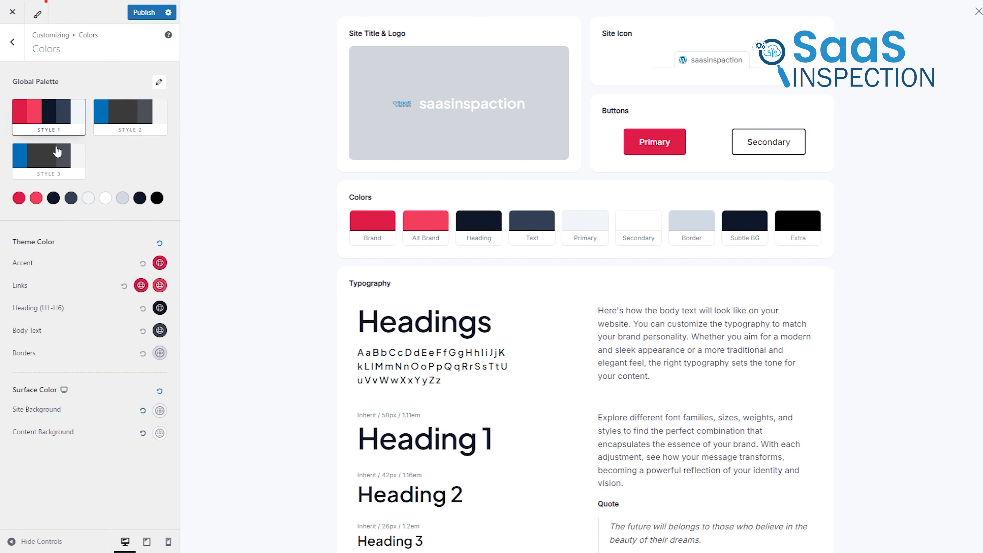
left_click(56, 157)
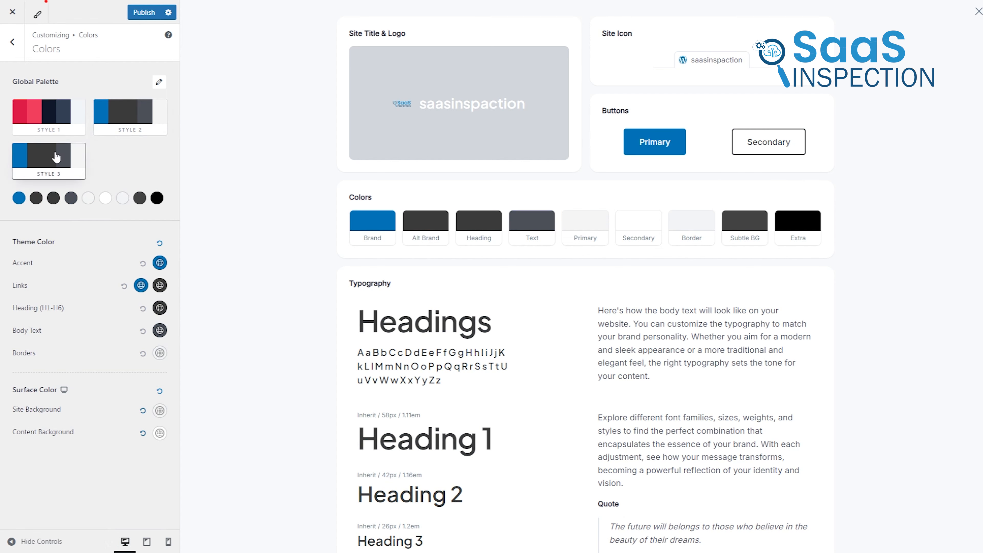
left_click(123, 118)
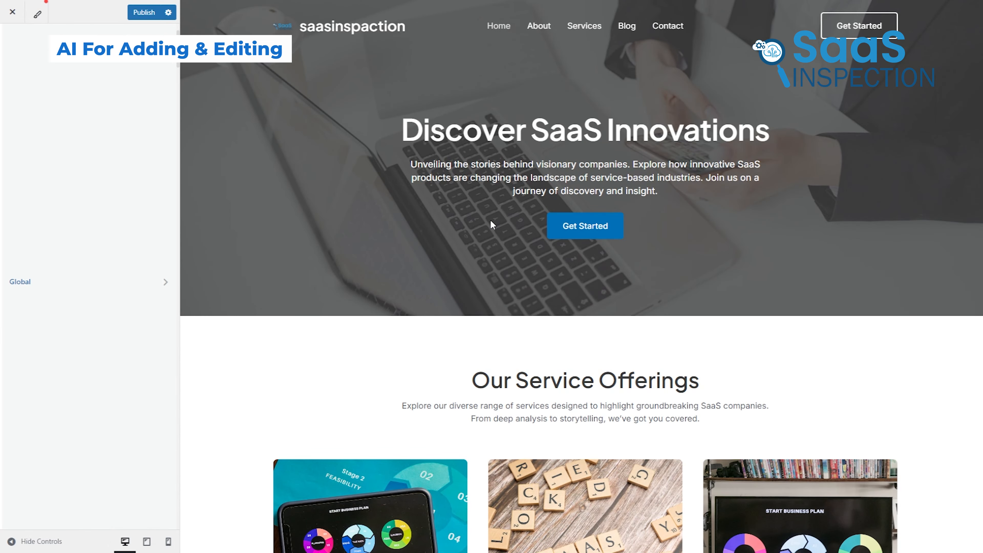
Review the home page preview from the hero through the service offerings to the About and community sections
scroll(490, 223, "down", 4)
scroll(491, 226, "up", 4)
scroll(942, 140, "down", 5)
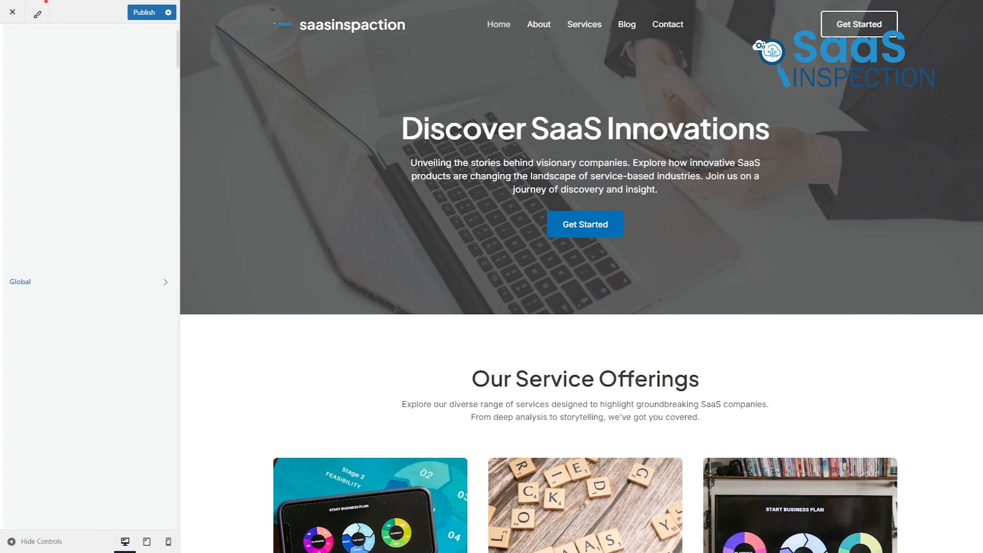
scroll(581, 276, "down", 5)
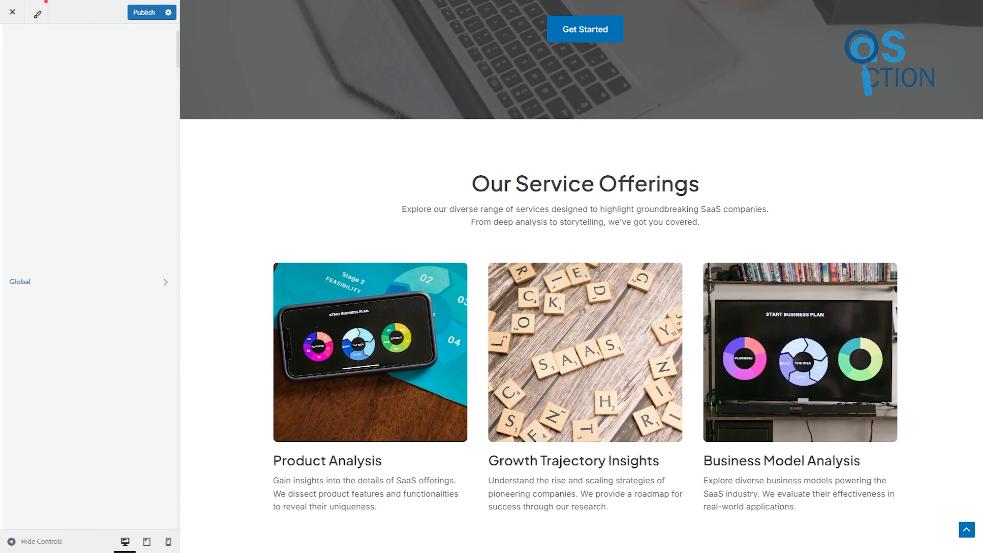
scroll(581, 276, "down", 6)
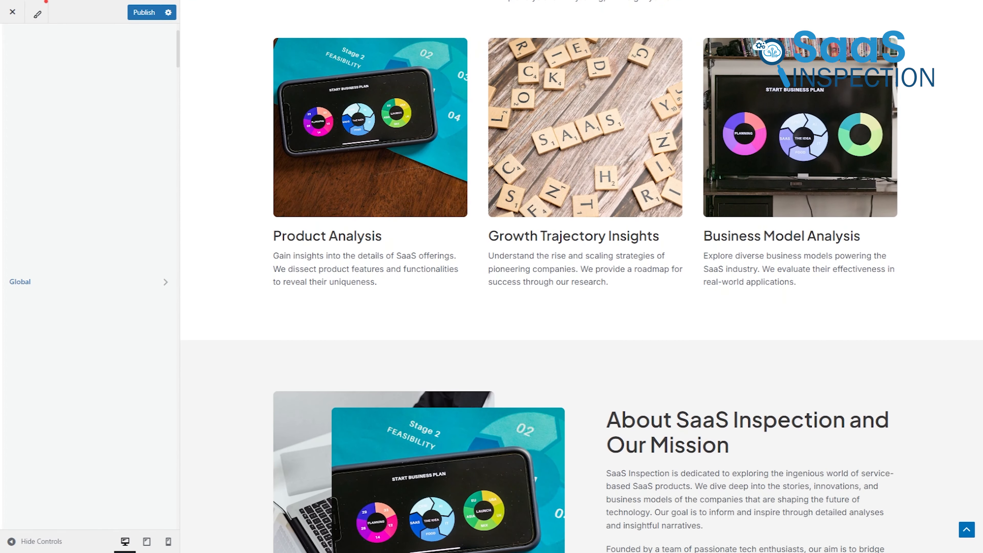
scroll(981, 134, "down", 4)
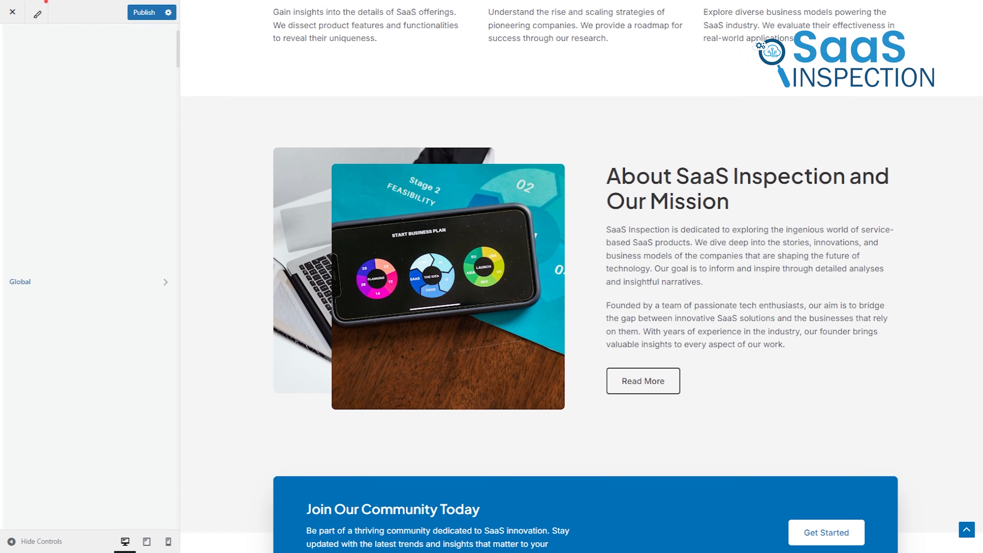
middle_click(945, 299)
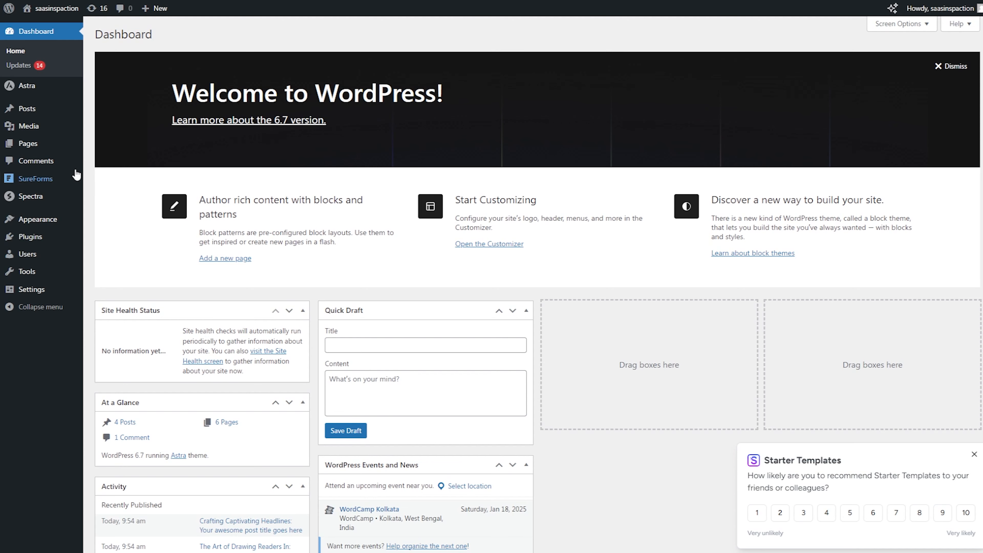
Open the About page for editing from the list of all pages
mouse_move(42, 149)
left_click(115, 148)
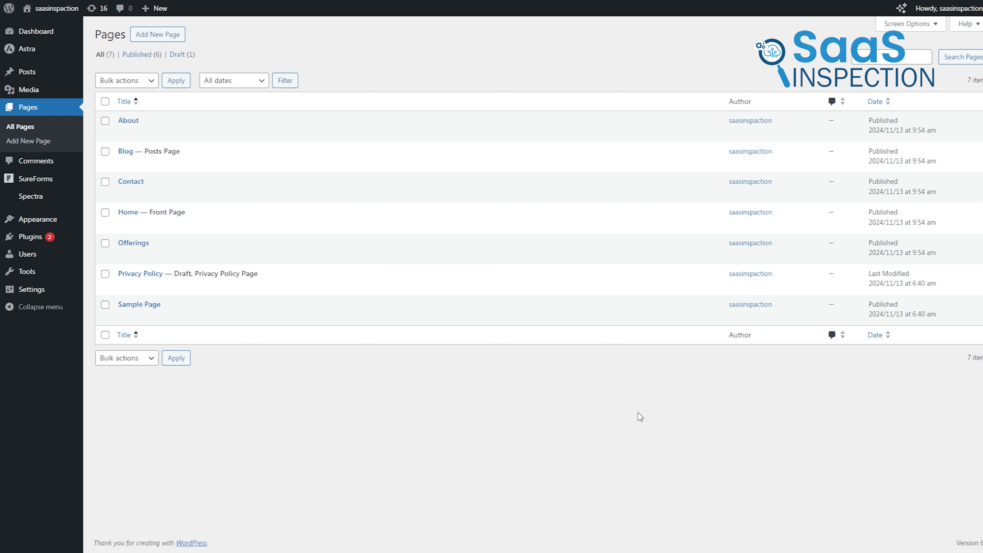
left_click(123, 132)
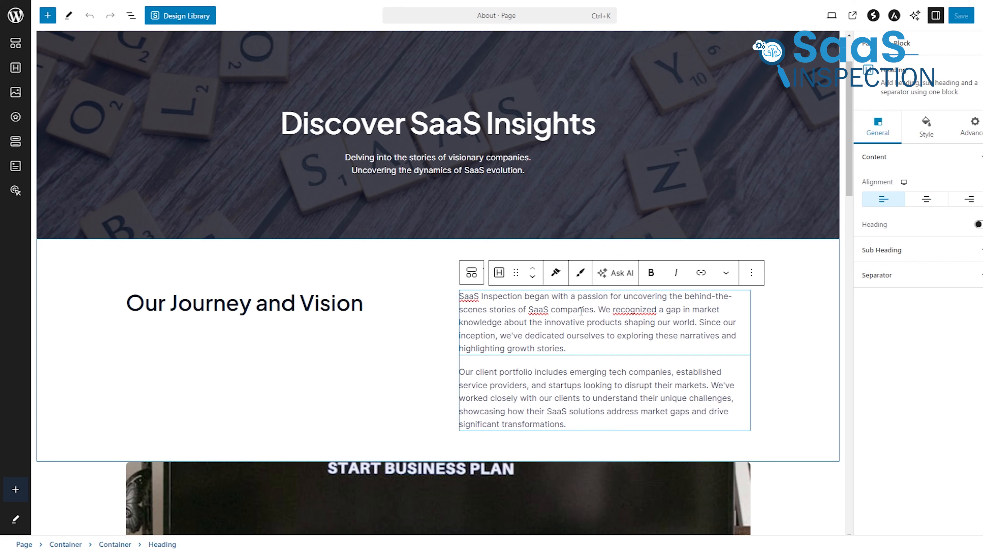
Rewrite the first paragraph beside Our Journey and Vision in a Friendly tone with the AI Assistant and use the result
left_click(825, 314)
left_click(572, 313)
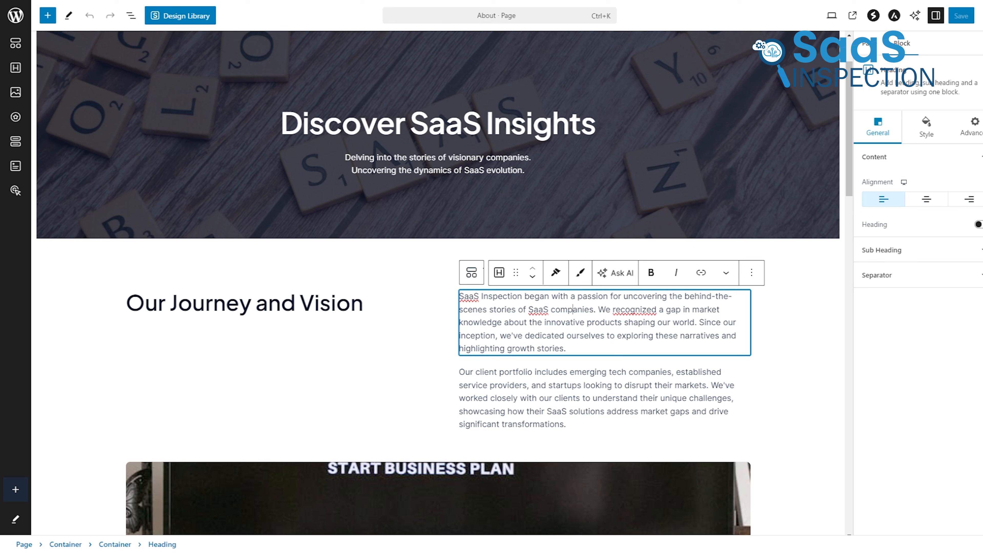
left_click_drag(579, 347, 453, 297)
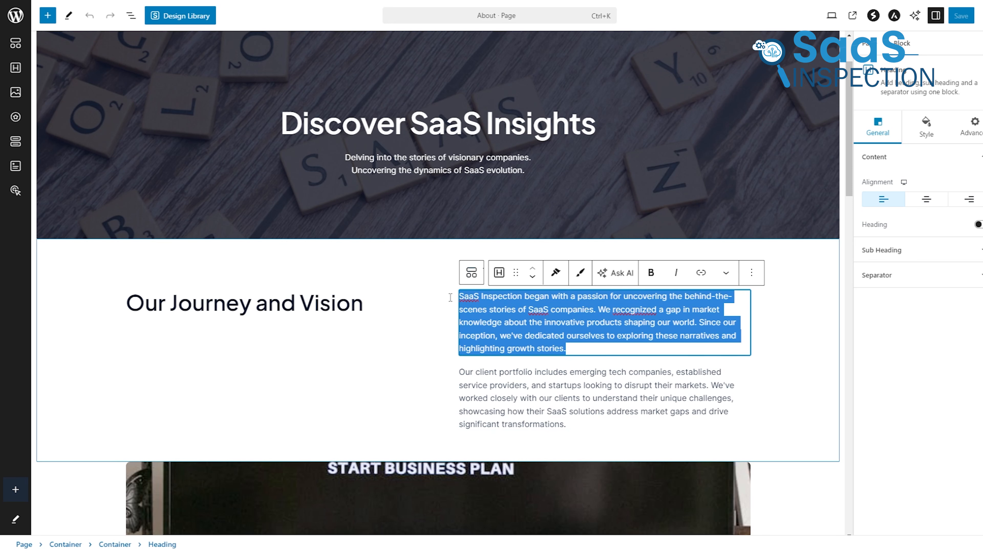
left_click(617, 273)
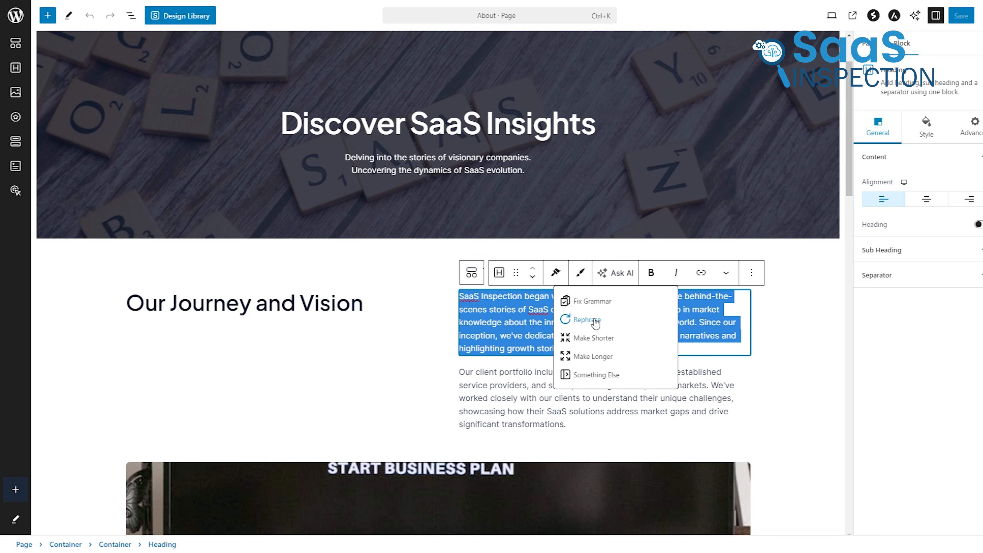
left_click(587, 319)
left_click(888, 449)
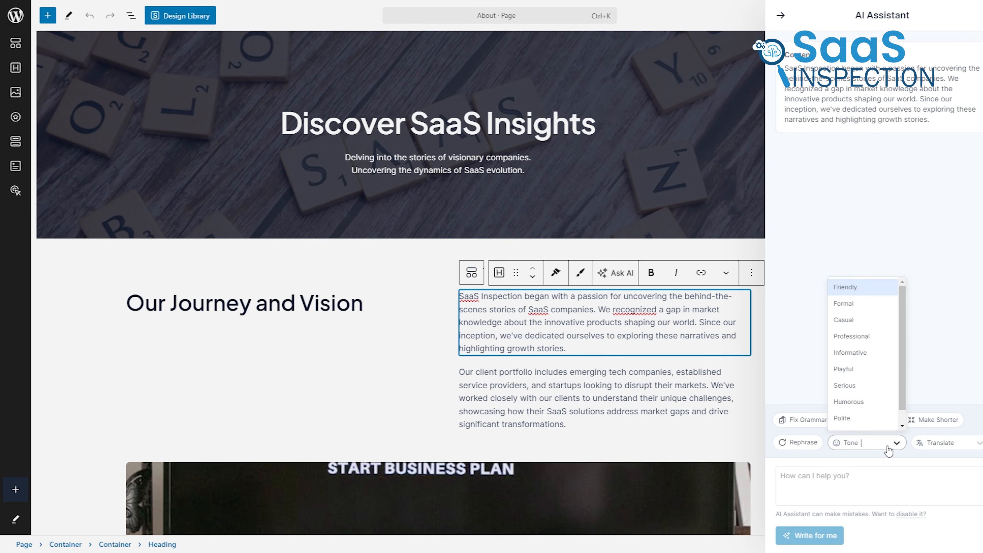
left_click(856, 287)
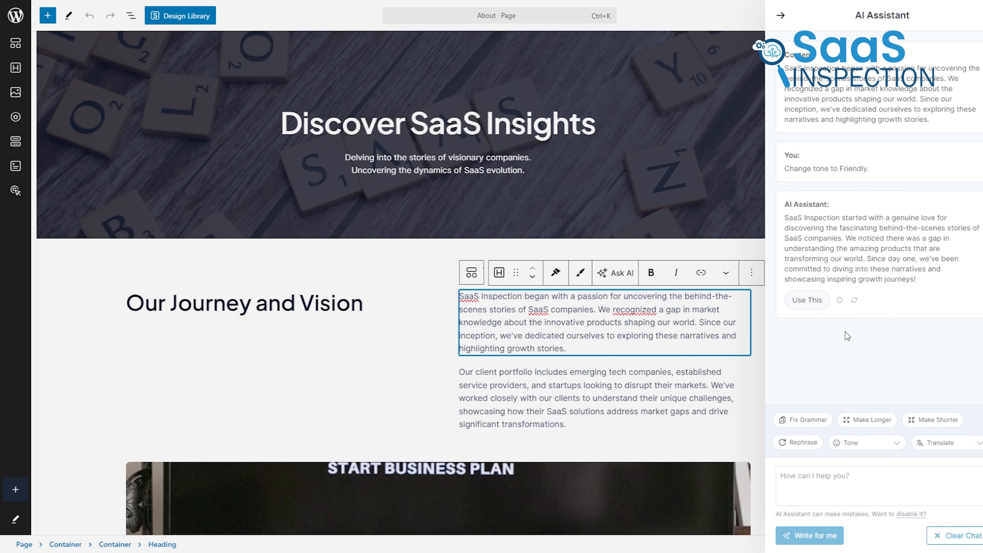
left_click(805, 300)
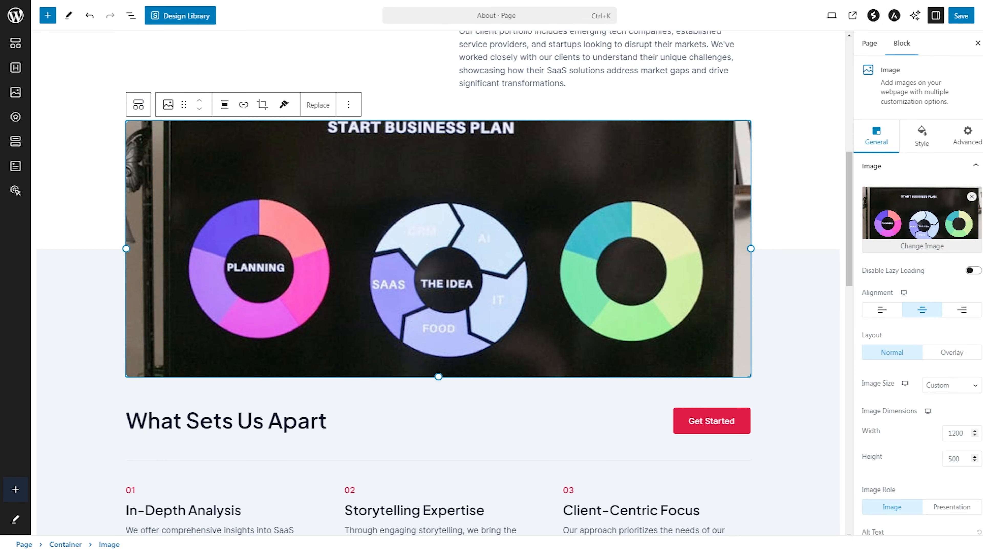
Replace the START BUSINESS PLAN image above What Sets Us Apart with an uploaded blue SAAS network image
left_click(317, 104)
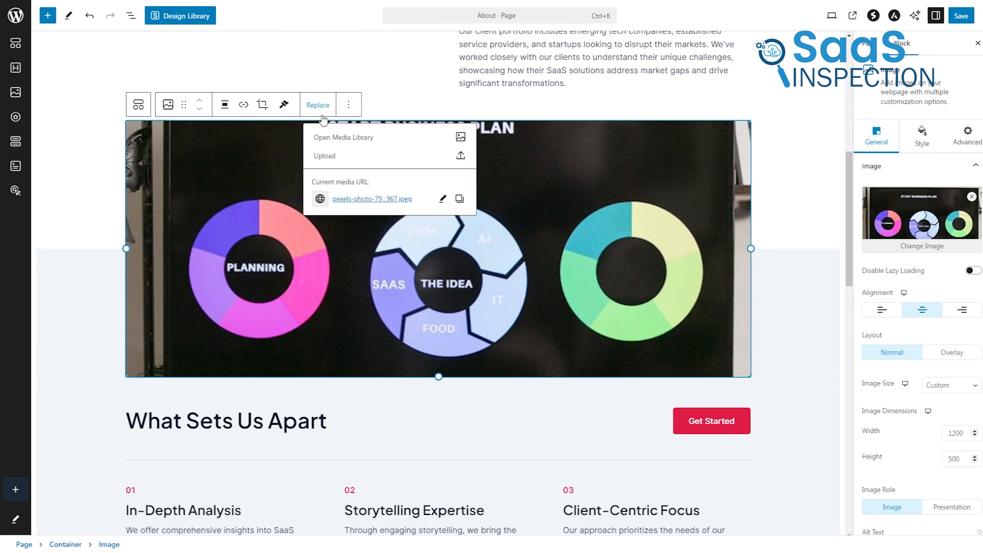
left_click(324, 156)
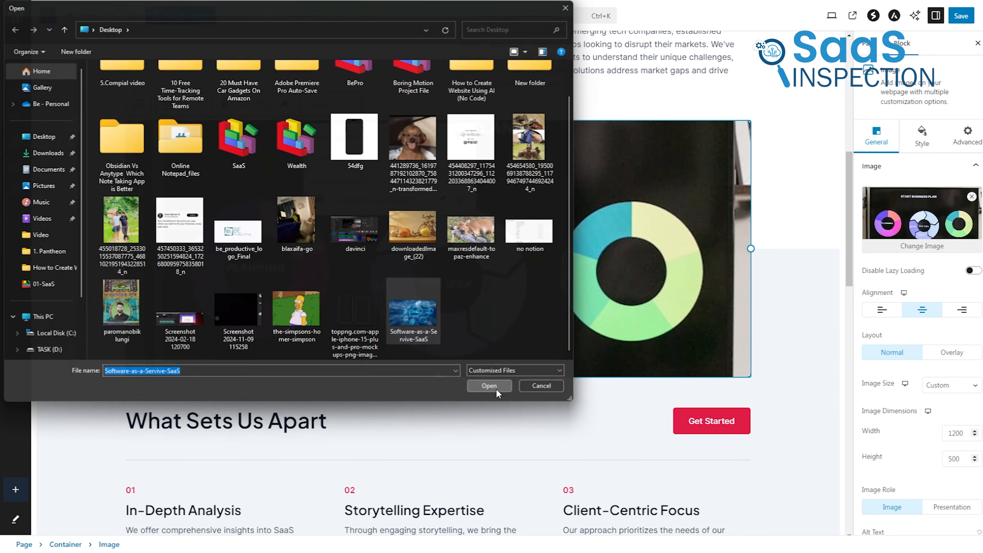
left_click(496, 388)
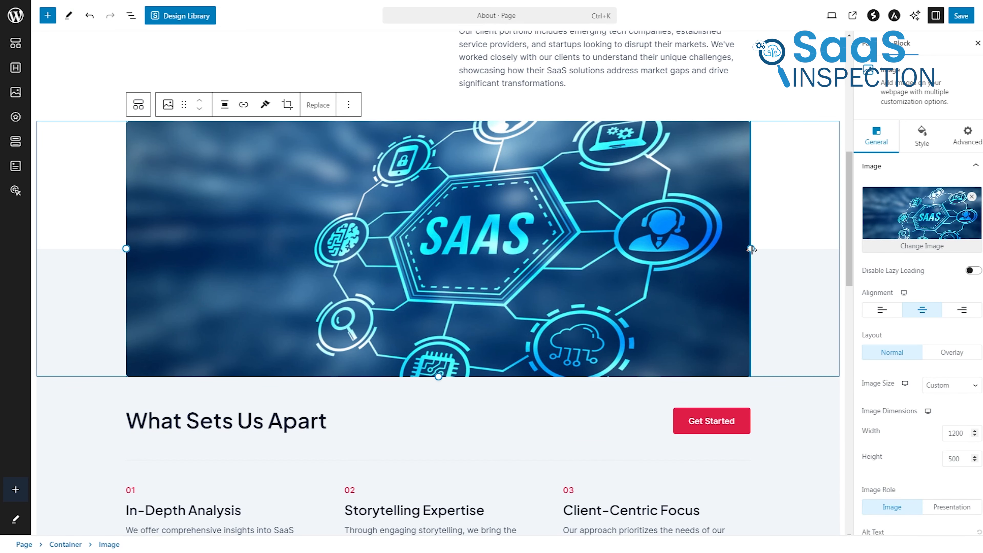
left_click_drag(750, 249, 791, 244)
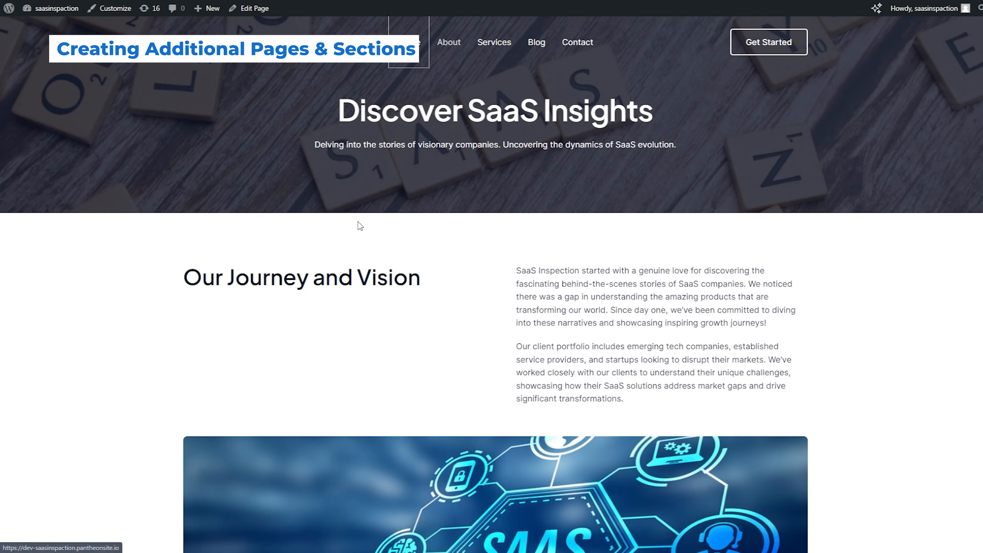
Review the live home page's sections from the hero down to the case studies
scroll(358, 222, "down", 4)
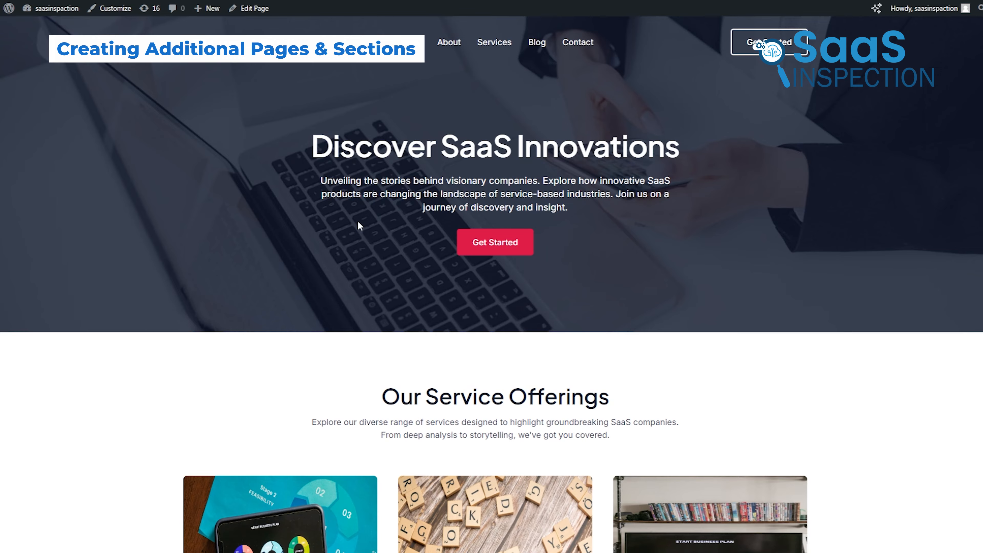
scroll(357, 221, "down", 15)
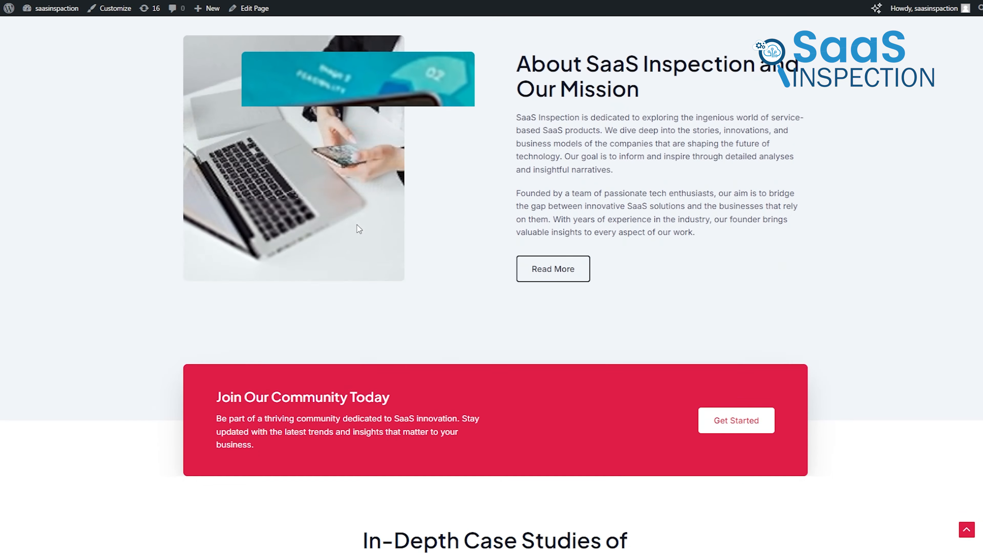
scroll(357, 224, "down", 10)
scroll(356, 223, "up", 20)
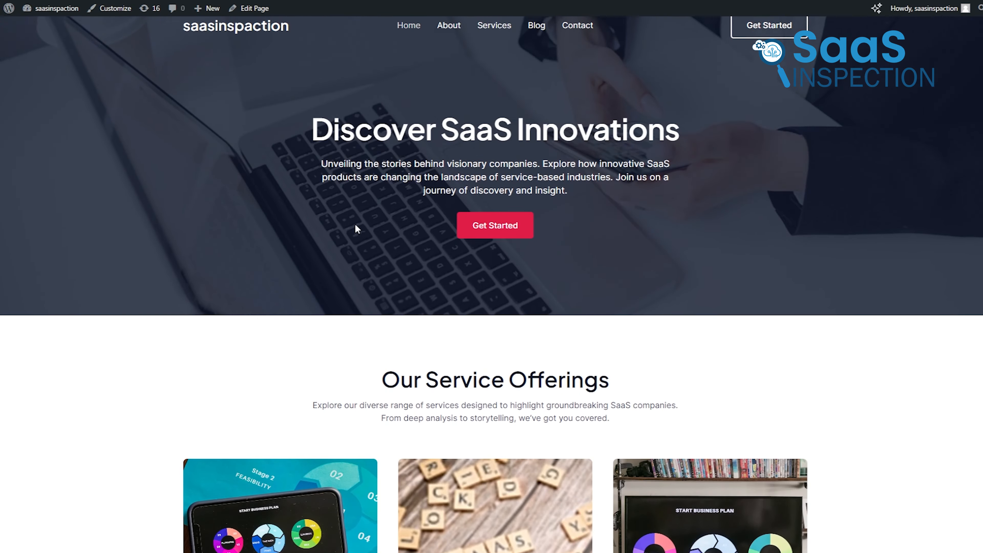
scroll(354, 227, "up", 1)
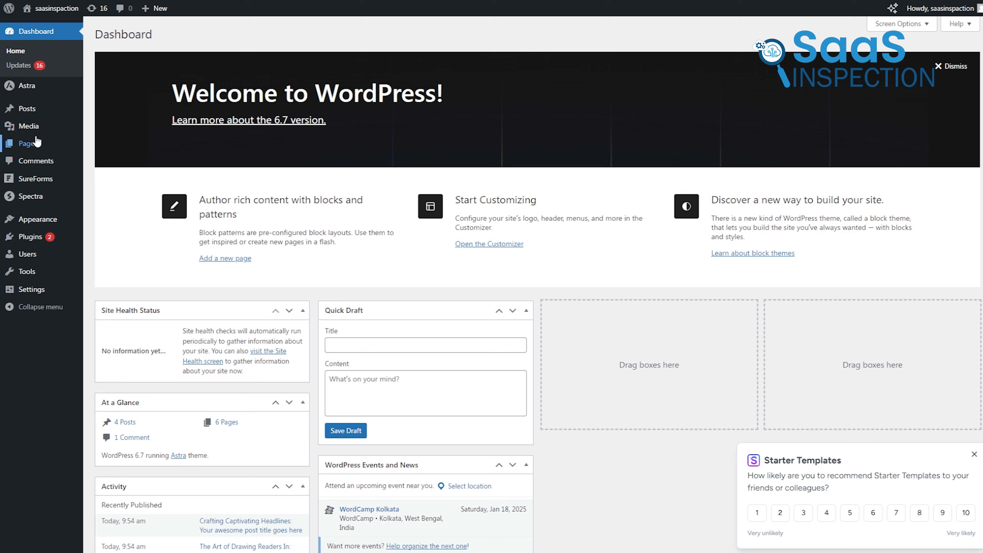
Add a new page titled Portfolio
mouse_move(36, 142)
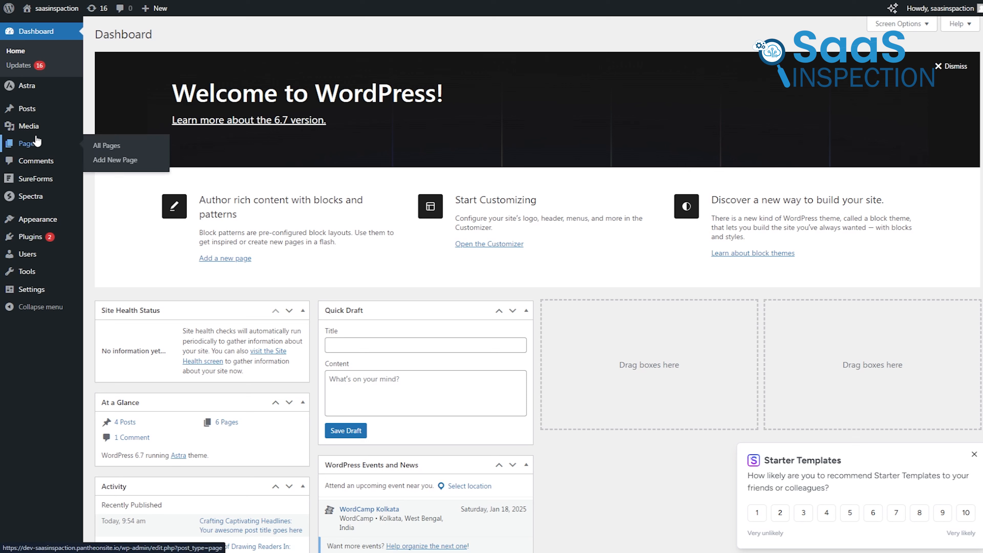
left_click(114, 159)
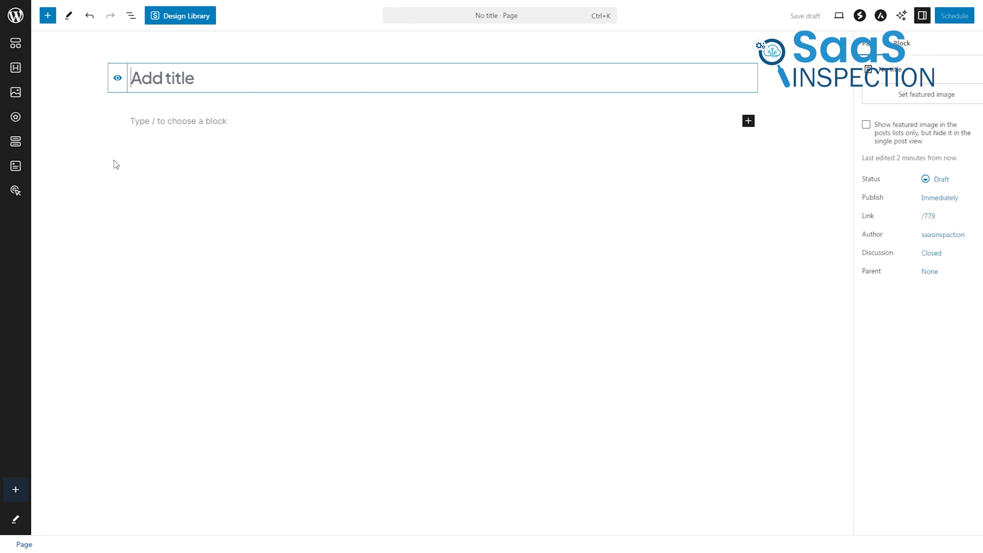
type("Po")
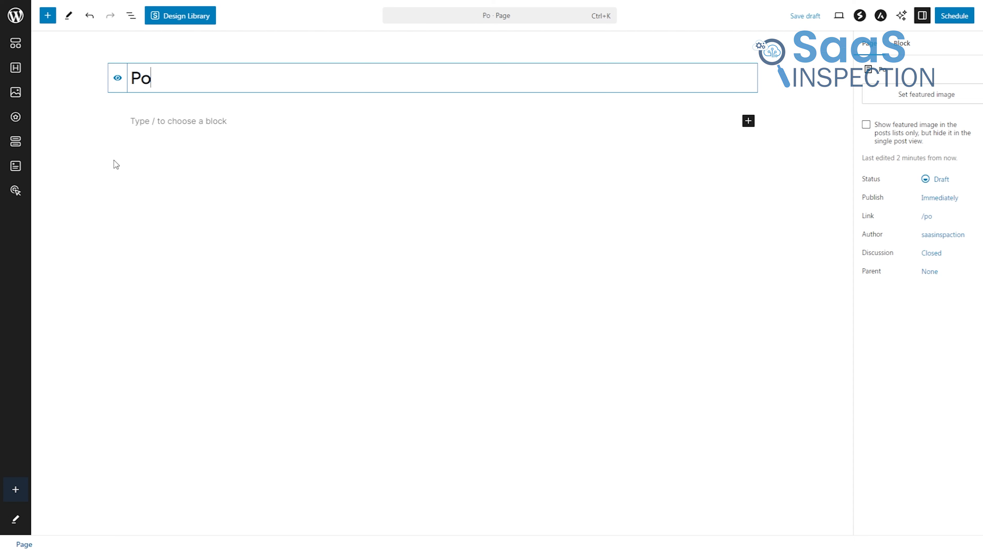
type("rtfolio")
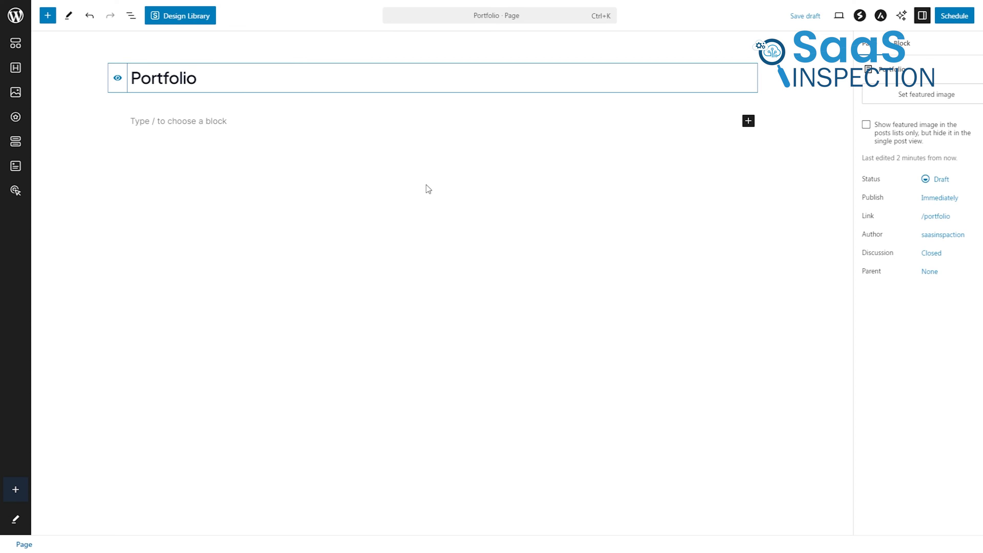
Generate a portfolio paragraph for a SaaS website with the AI Assistant and paste it into the empty block below the title
left_click(901, 16)
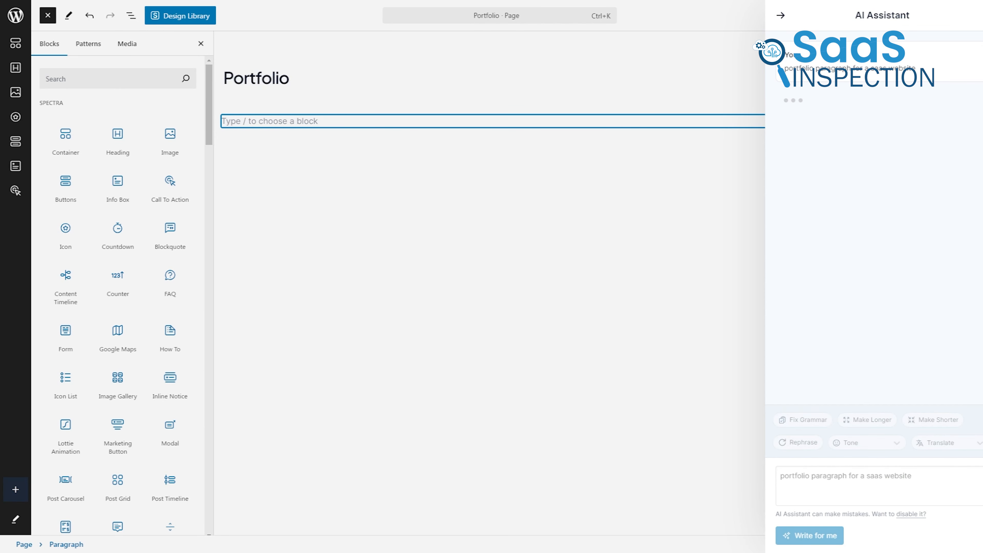
key("Return")
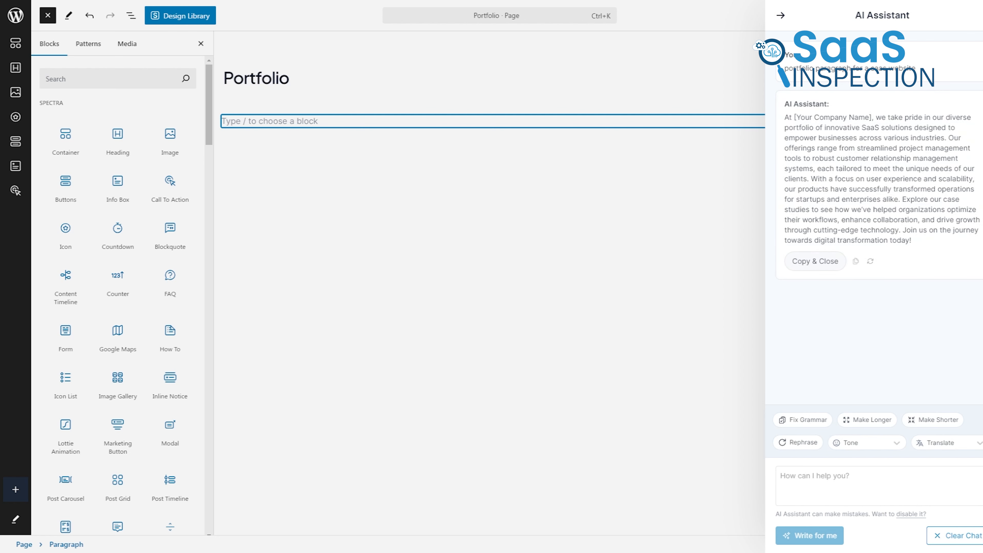
left_click(823, 261)
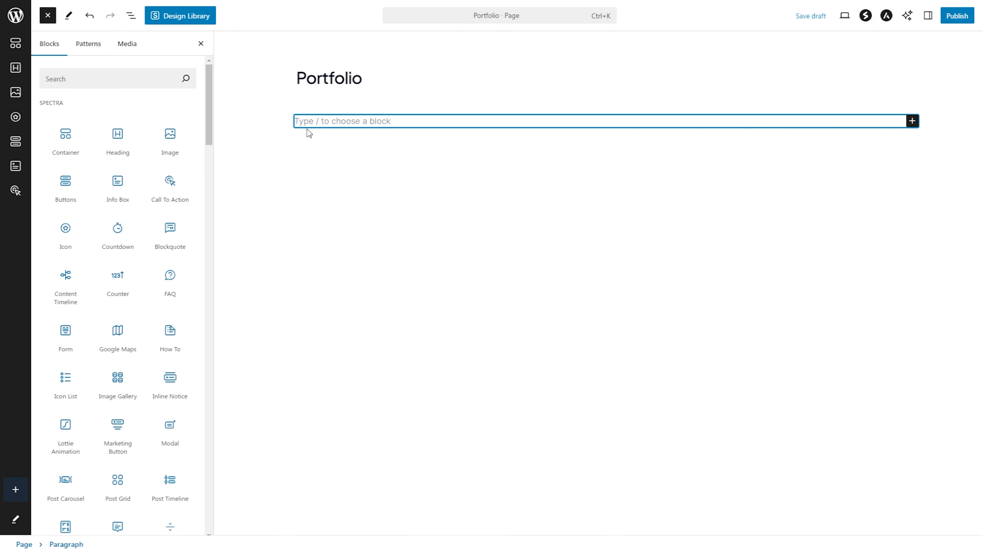
left_click(321, 121)
key("ctrl+v")
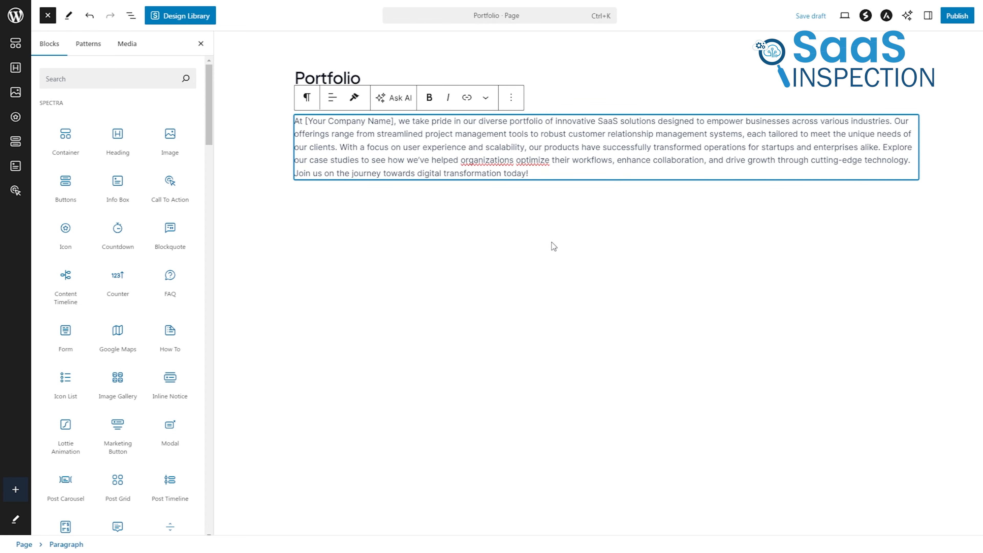
Add an empty paragraph block below the generated portfolio text
left_click(458, 230)
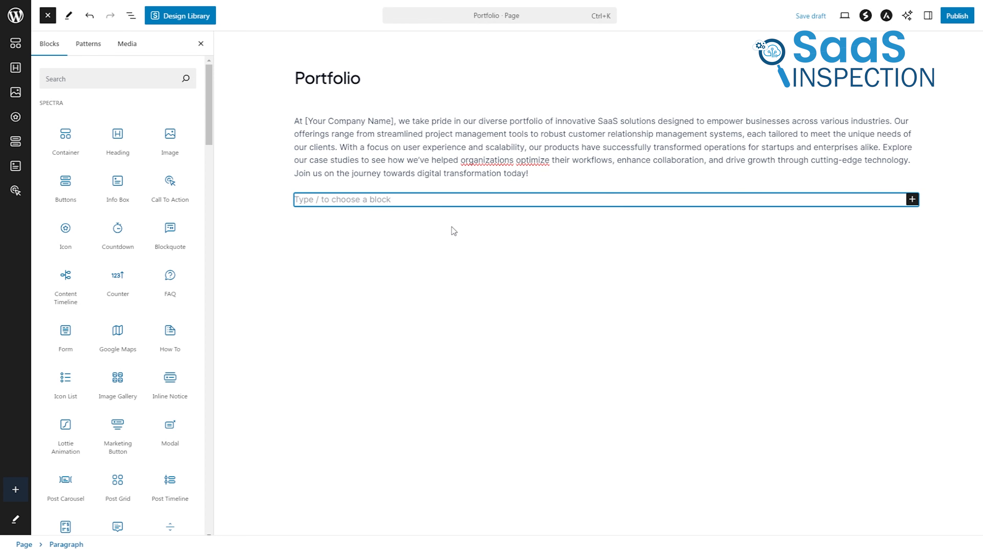
left_click(549, 174)
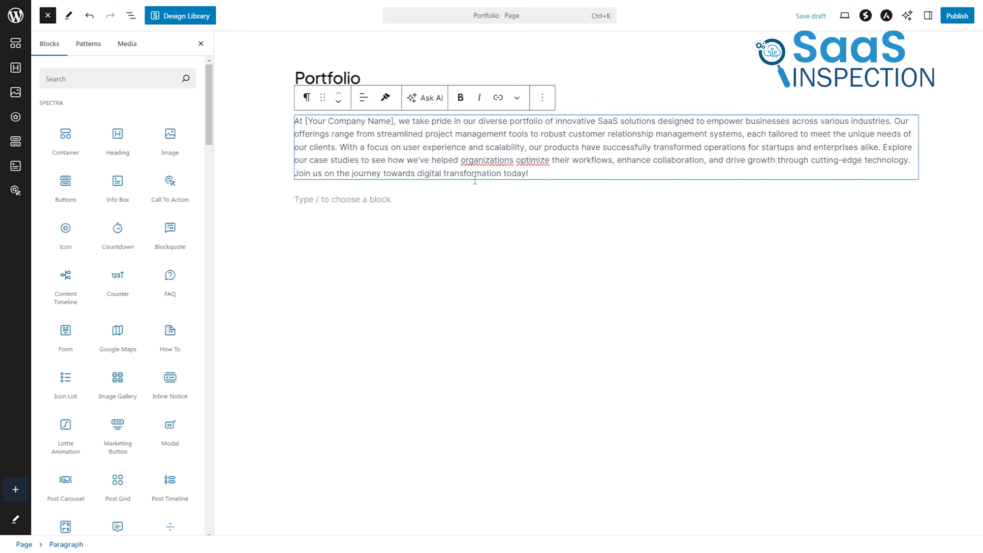
left_click(460, 198)
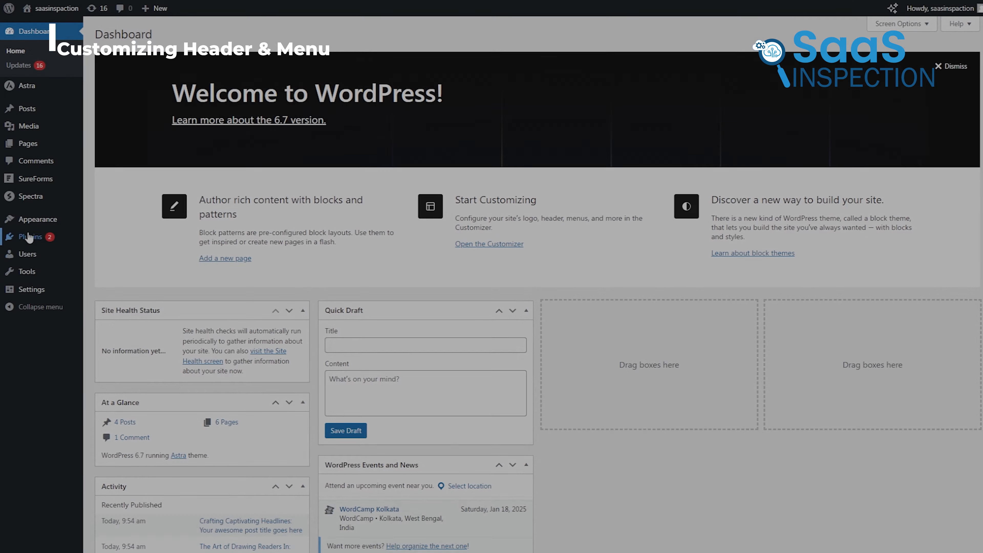
Open the theme customizer from the dashboard, add the SaaS Inspection logo to the header and set its width to 114 px
mouse_move(37, 219)
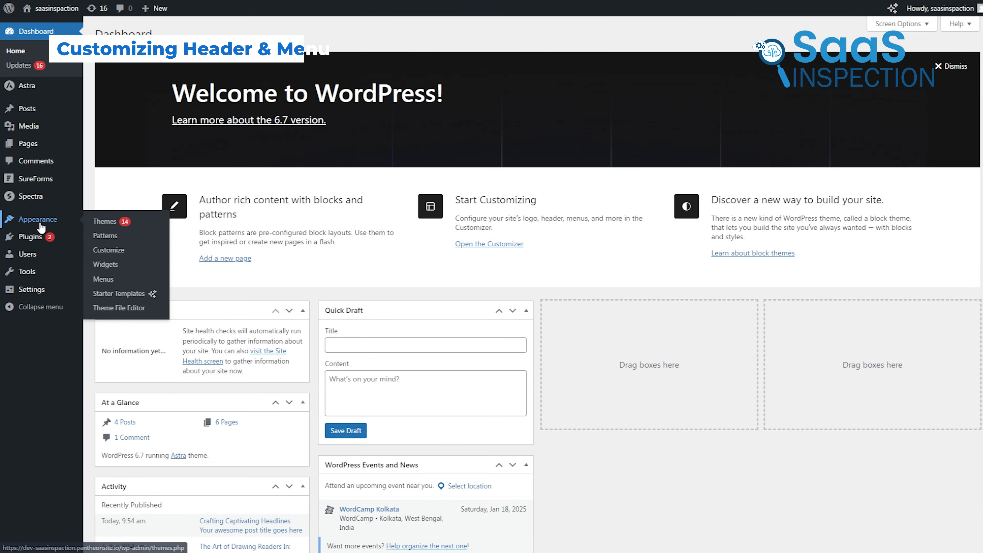
left_click(108, 251)
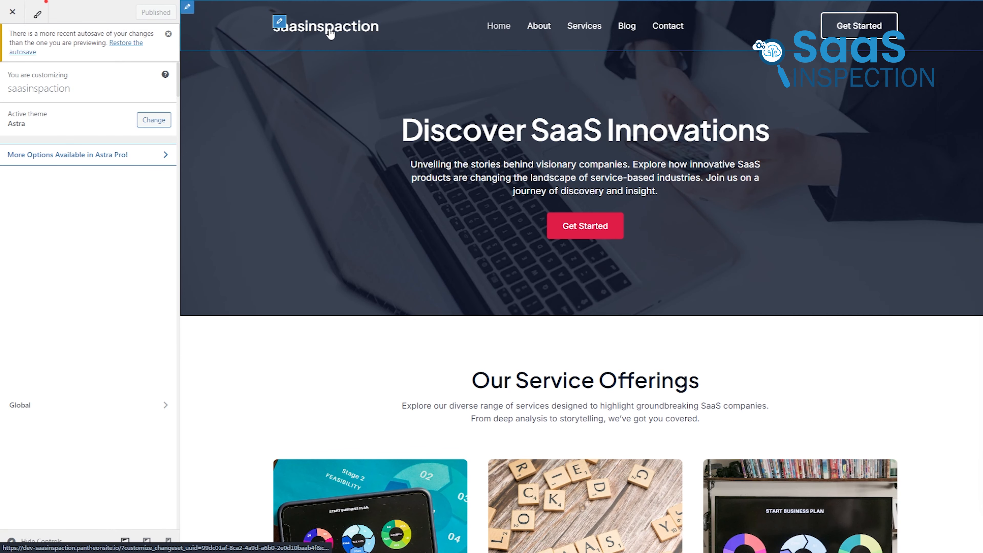
left_click(279, 21)
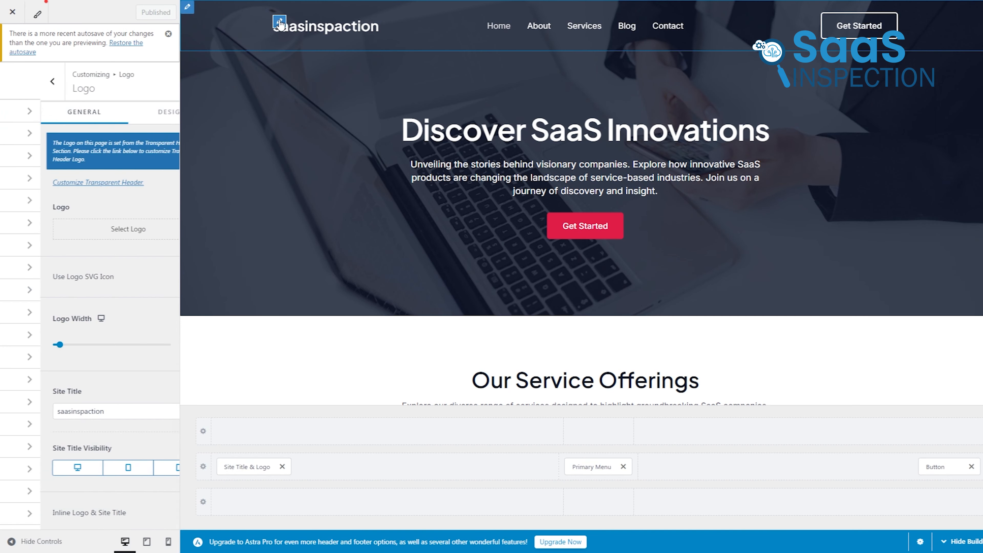
mouse_move(23, 355)
left_mouse_down()
mouse_move(50, 355)
mouse_move(39, 362)
left_mouse_up()
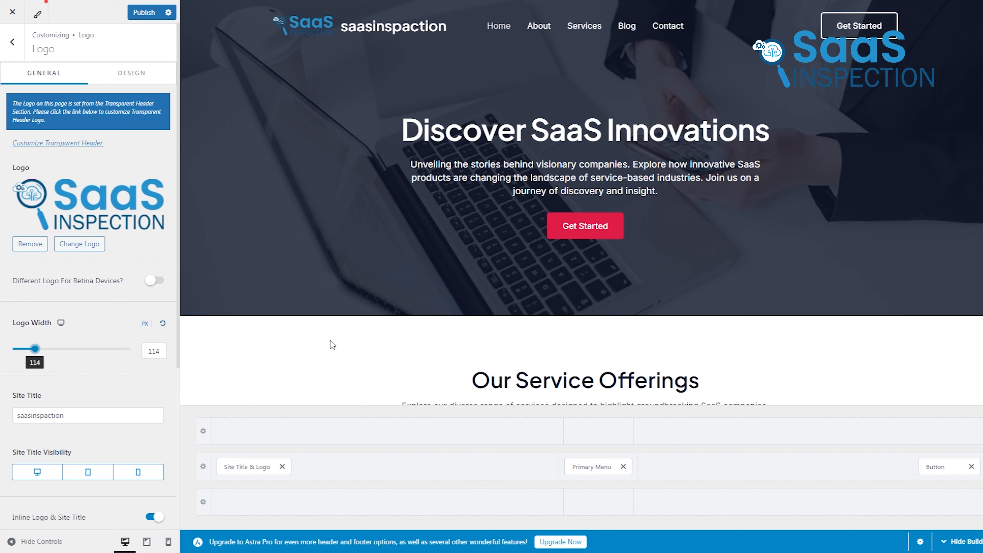
Add the Portfolio page to the header's Primary Menu
left_click(485, 11)
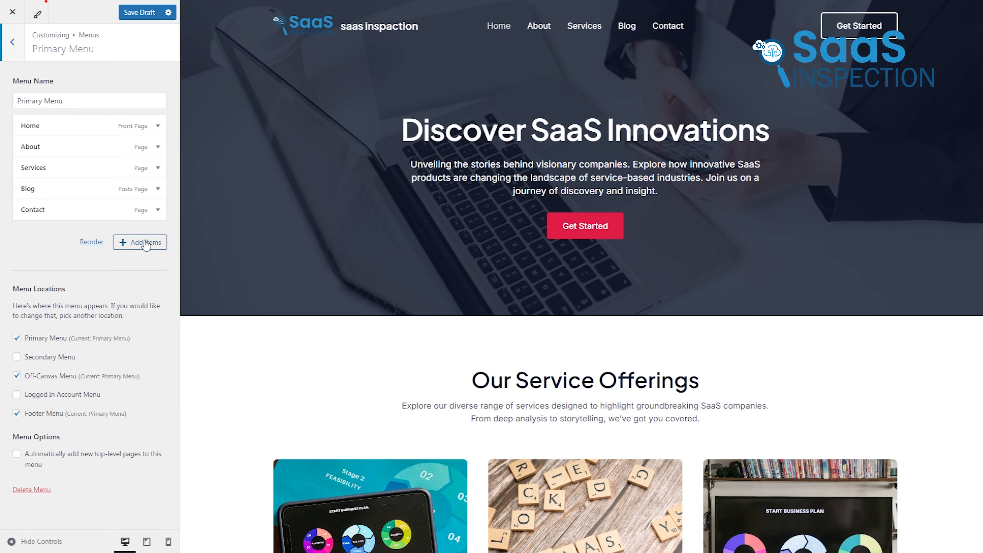
left_click(145, 244)
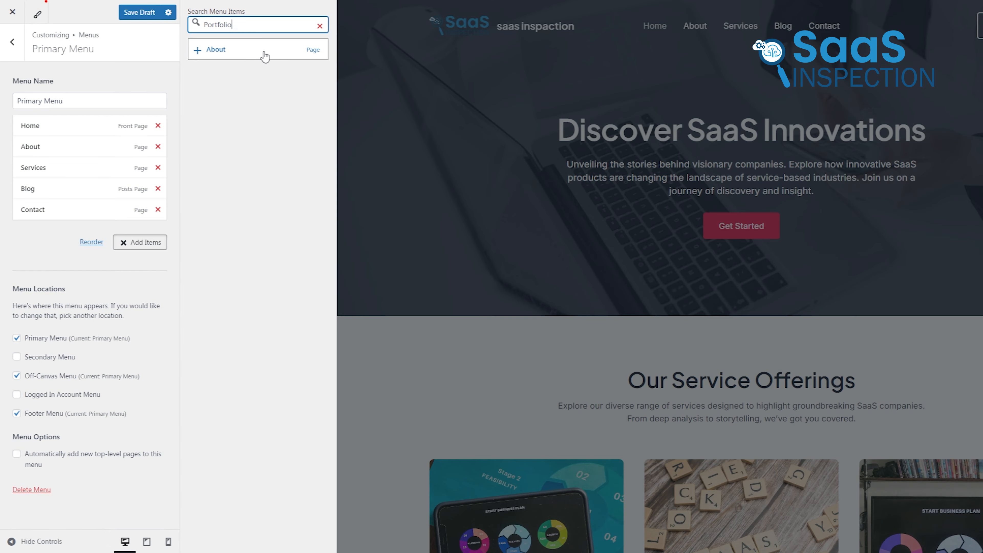
left_click(312, 50)
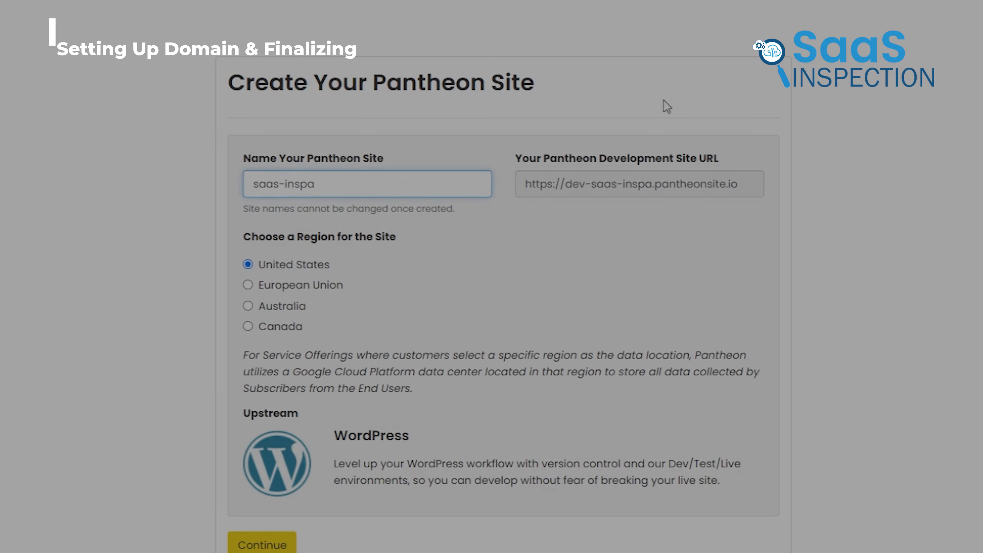
Switch to Pantheon's site creation form and enter saas-inspaction.com as the site name
type("ction")
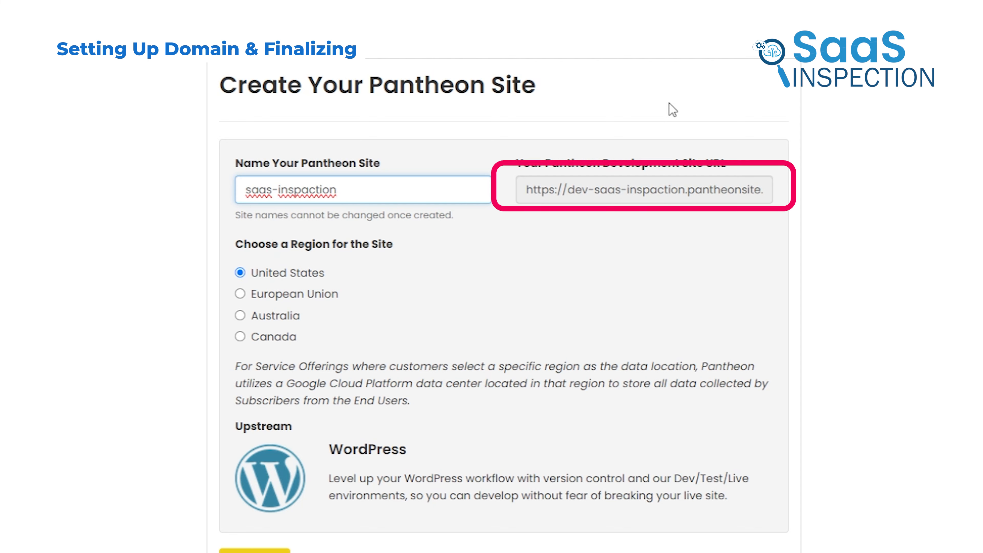
type(".")
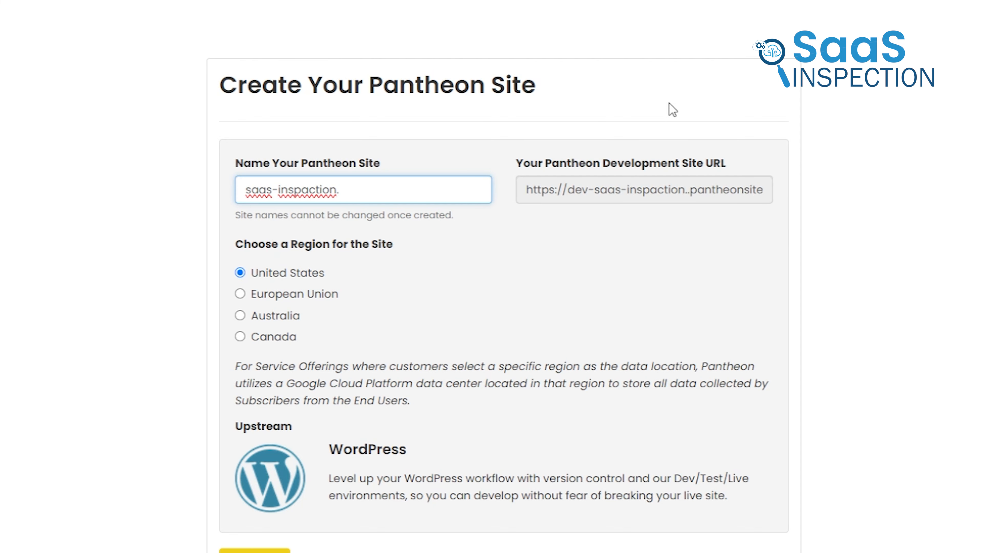
type("com")
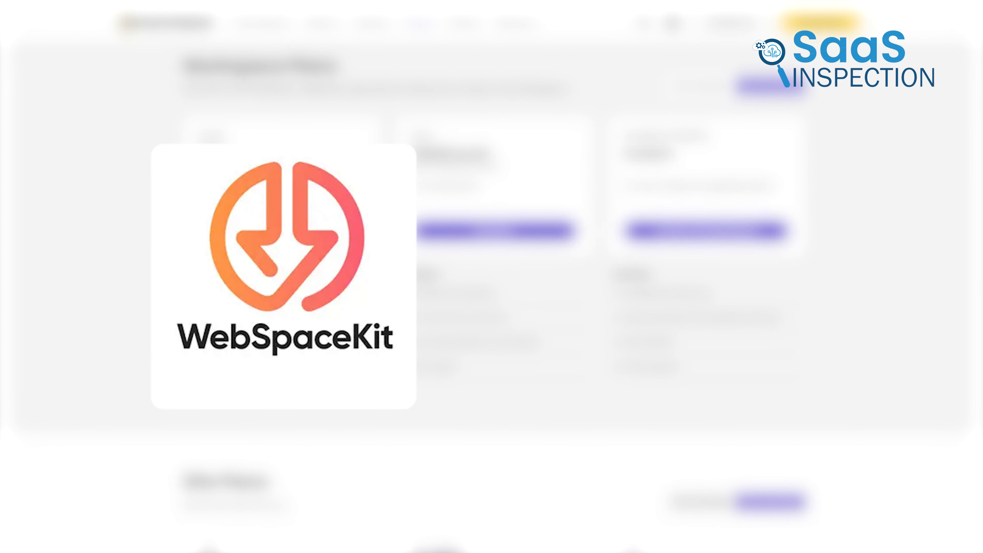
Switch to WebSpaceKit and enter mytrackfit.com in the domain name search
scroll(491, 294, "down", 10)
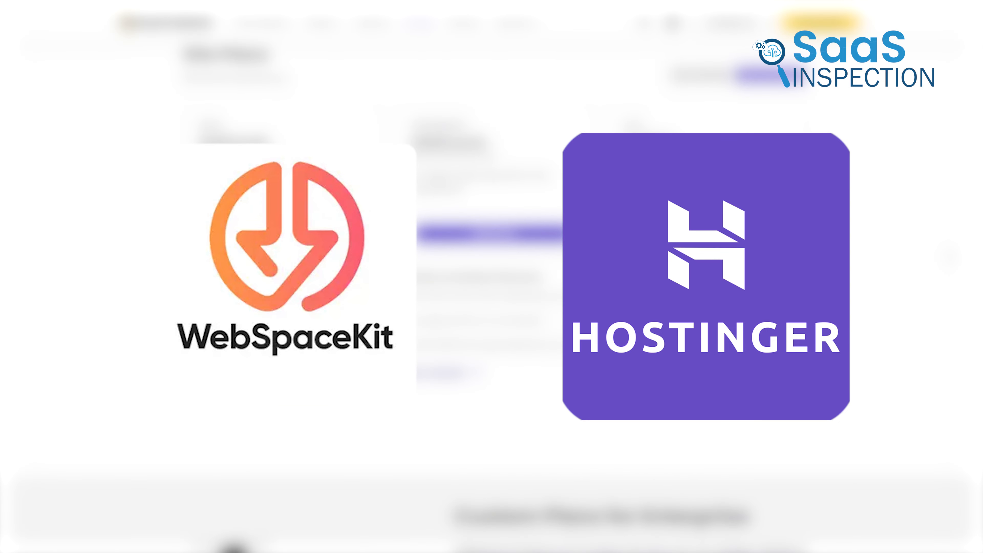
scroll(491, 295, "up", 14)
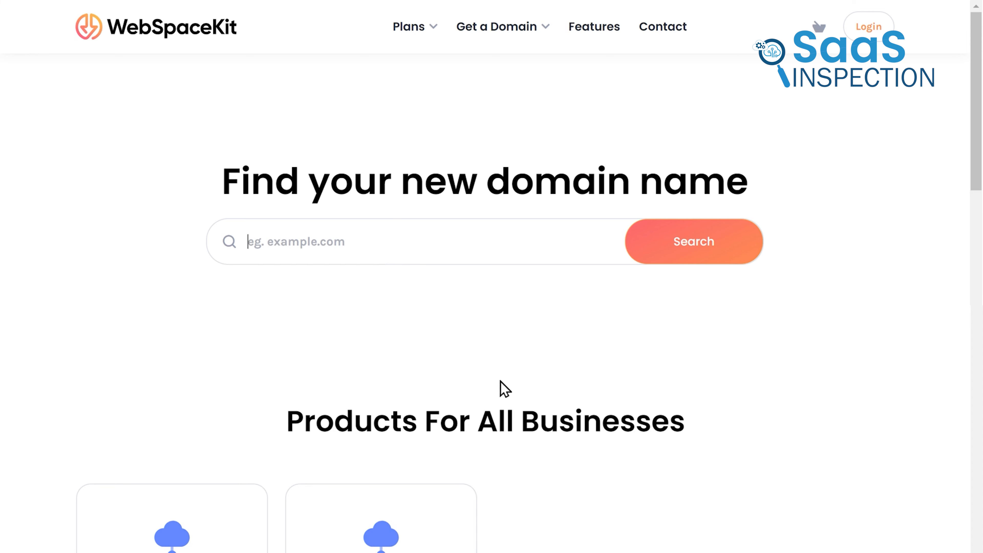
type("mytrackfit.com")
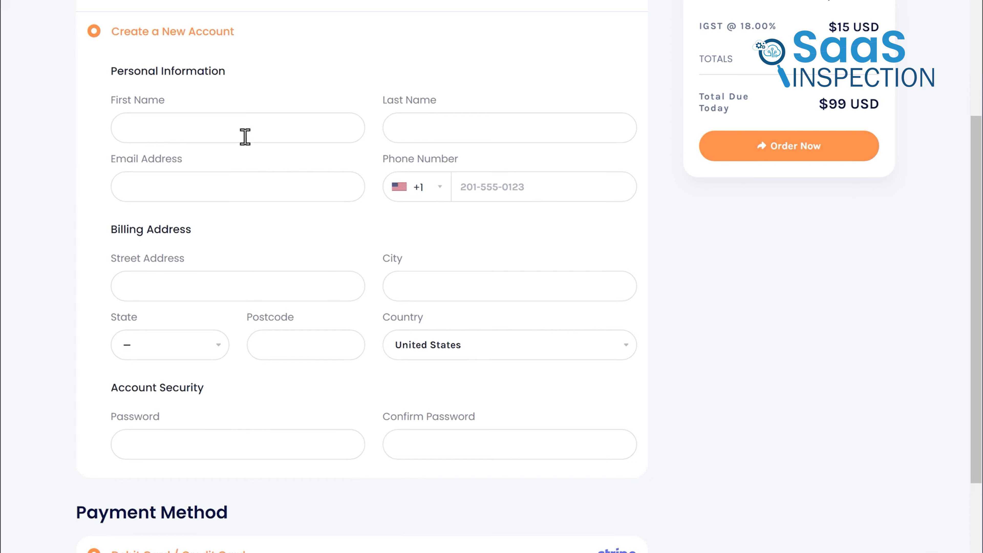
Fill in the customer's name in the new account form of the domain checkout and go on to the rest of the order
left_click(214, 125)
type("Ja")
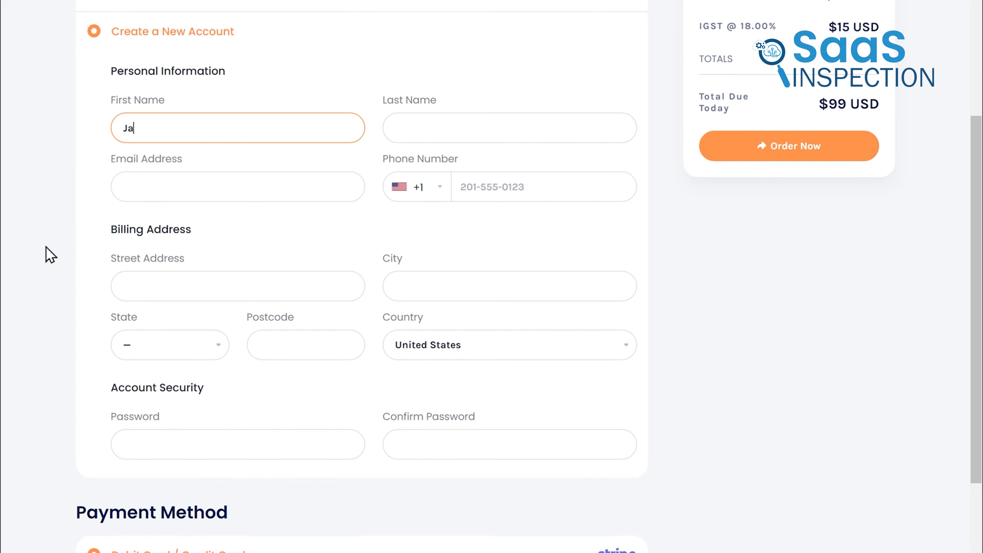
type("mes")
key("Tab")
type("Al")
key("Down")
key("Return")
scroll(51, 255, "down", 5)
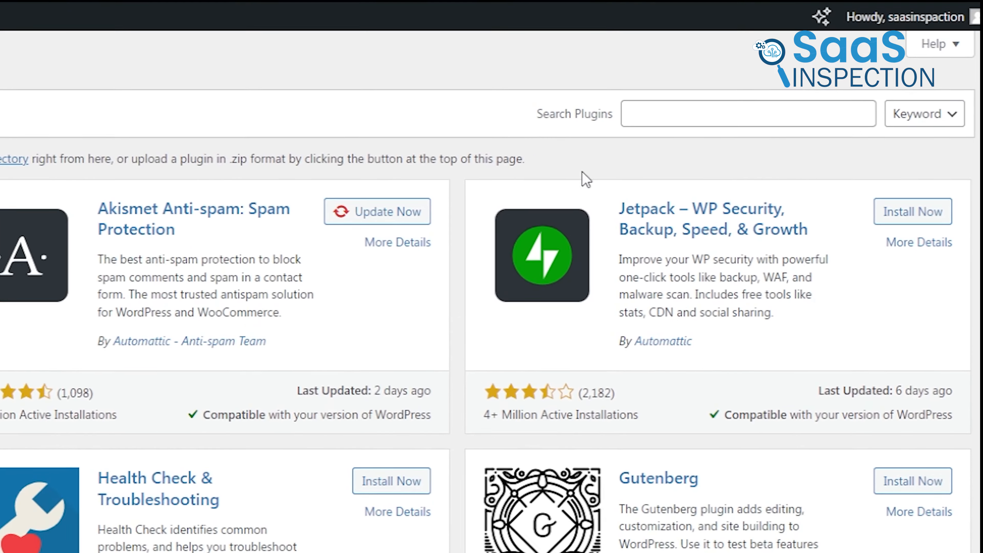
Search the WordPress plugin directory for SEO and look through the listed plugins
left_click(666, 170)
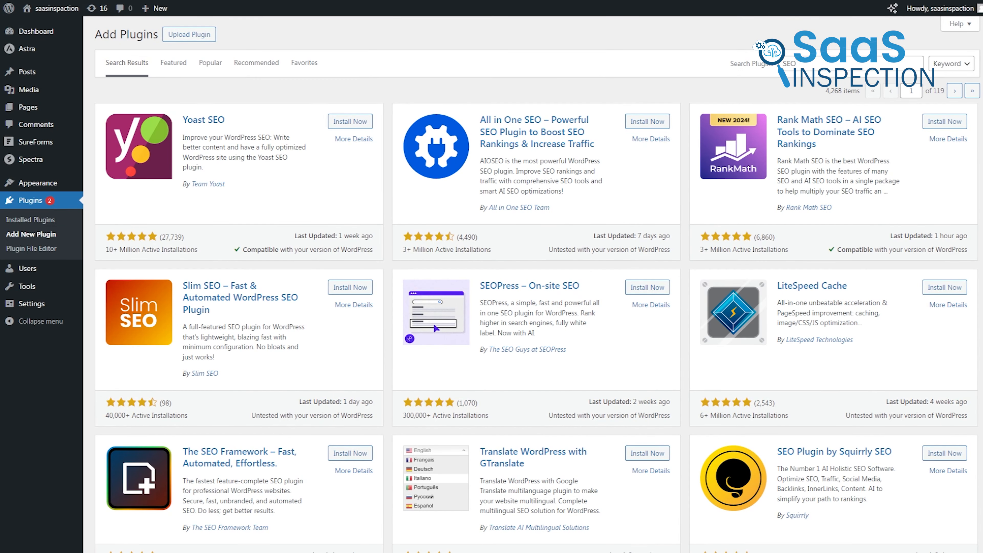
scroll(538, 283, "down", 5)
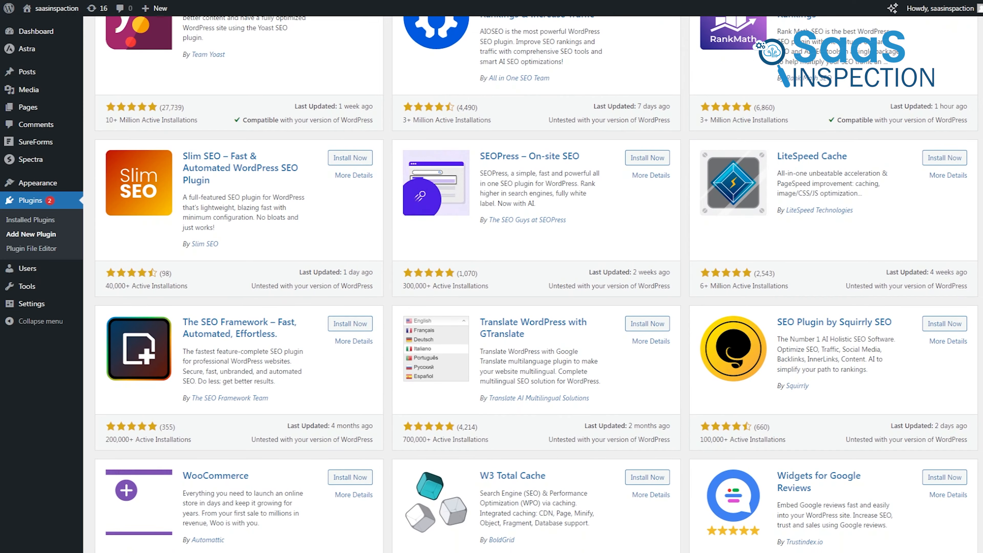
scroll(537, 283, "up", 5)
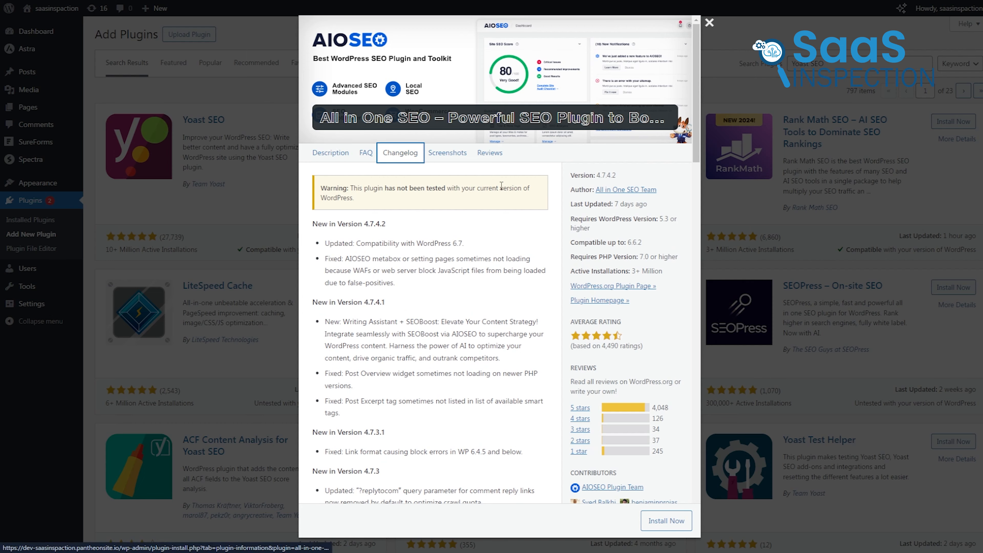
Examine the All in One SEO plugin's changelog and feature screenshots in its details
scroll(536, 213, "down", 2)
scroll(536, 213, "up", 2)
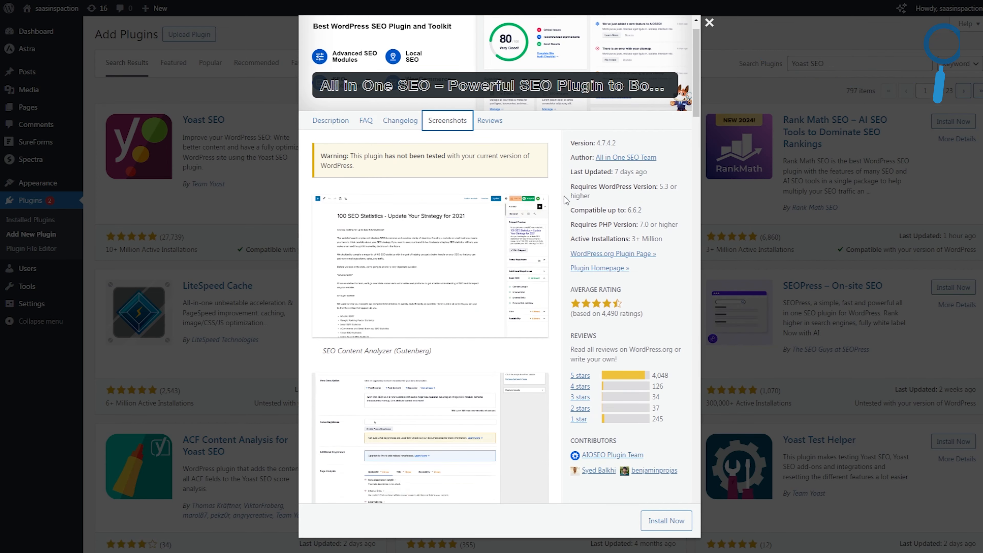
scroll(564, 196, "down", 7)
scroll(564, 204, "down", 5)
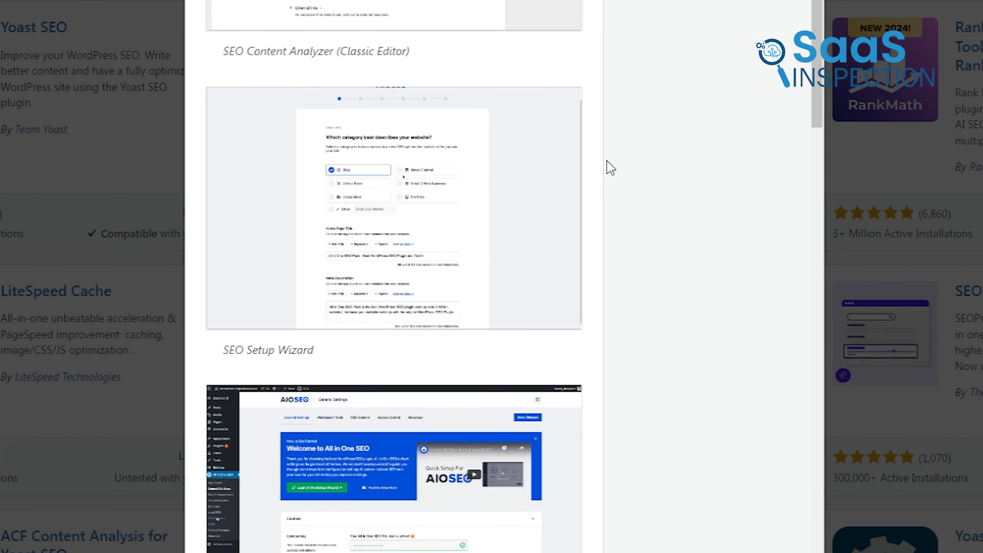
scroll(610, 167, "down", 12)
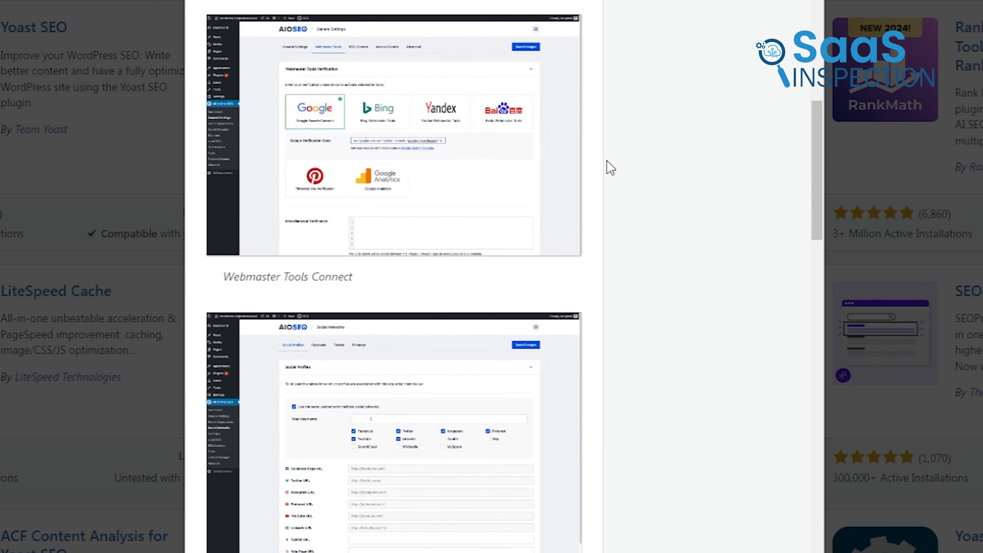
scroll(611, 168, "down", 3)
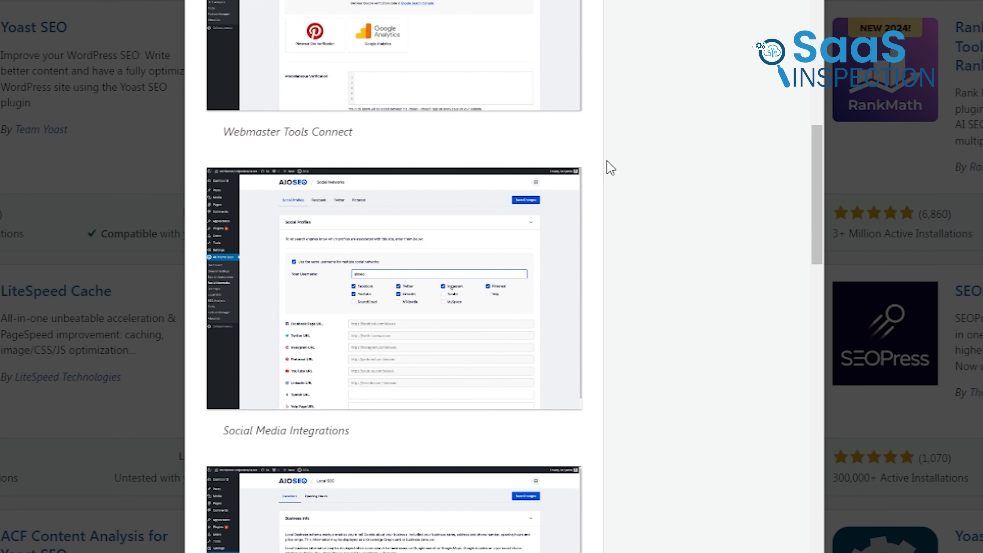
scroll(610, 168, "down", 8)
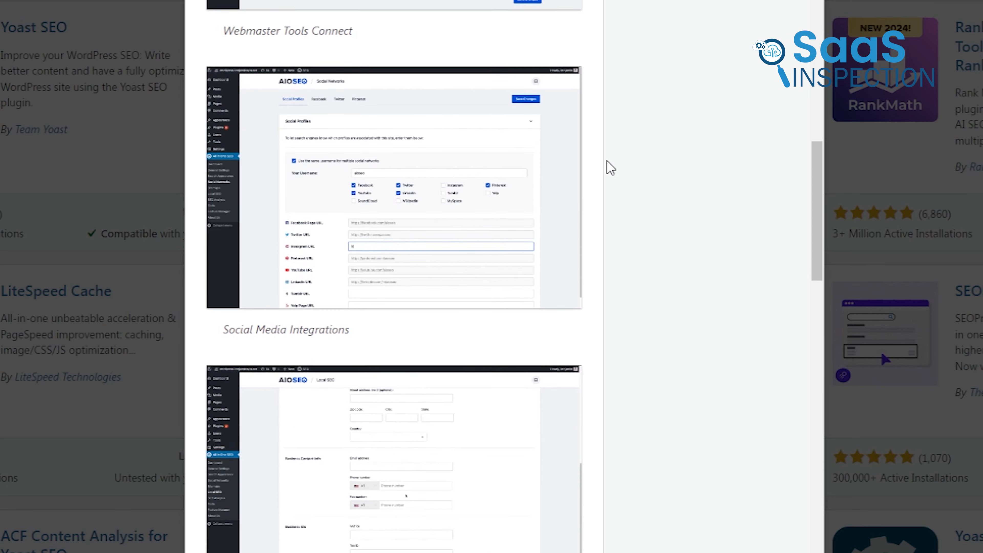
scroll(610, 168, "down", 9)
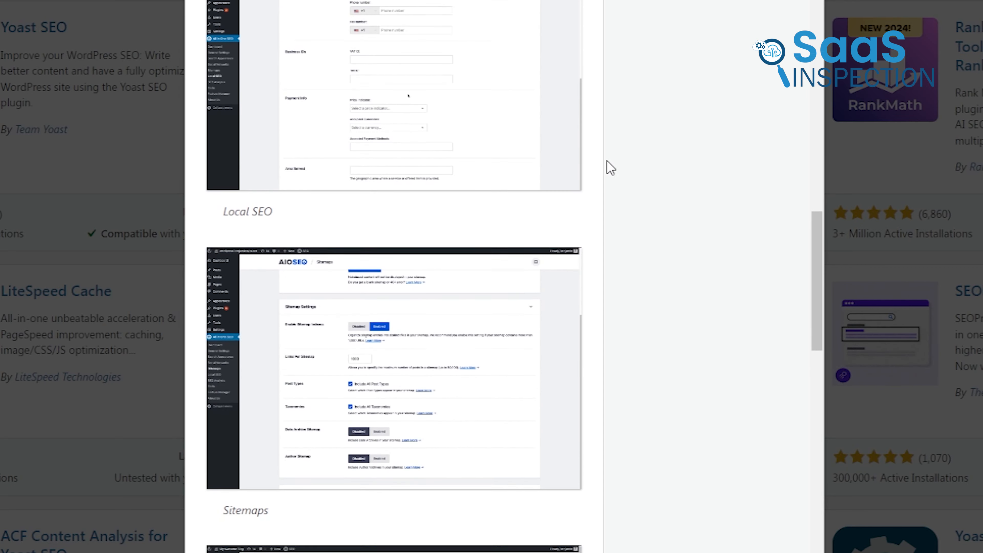
scroll(610, 167, "down", 5)
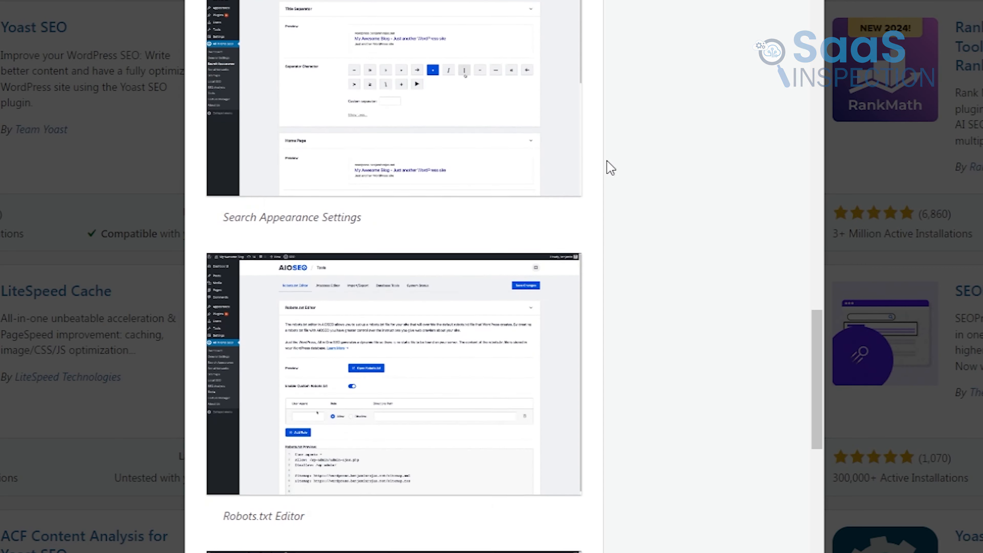